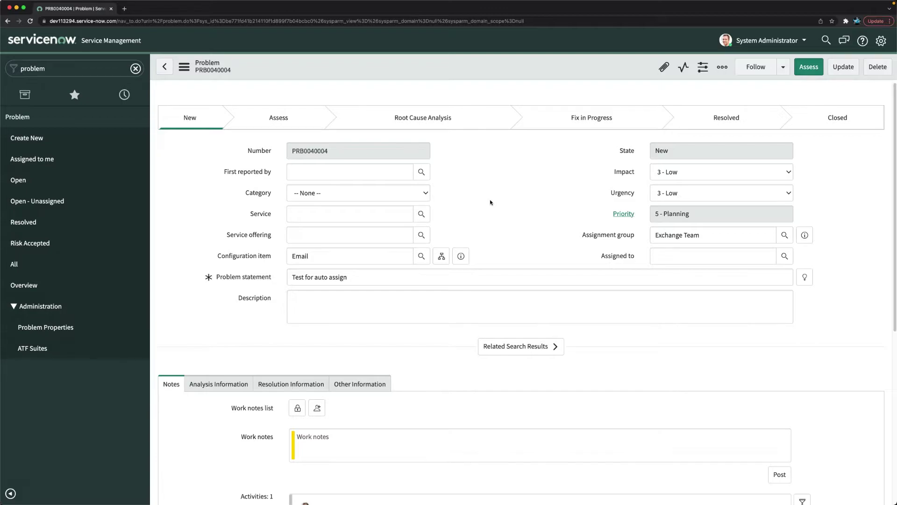
# Step: Filter the navigator for 'change' and open CHG0040007 from the open change requests list
pyautogui.click(71, 69)
pyautogui.write('change')
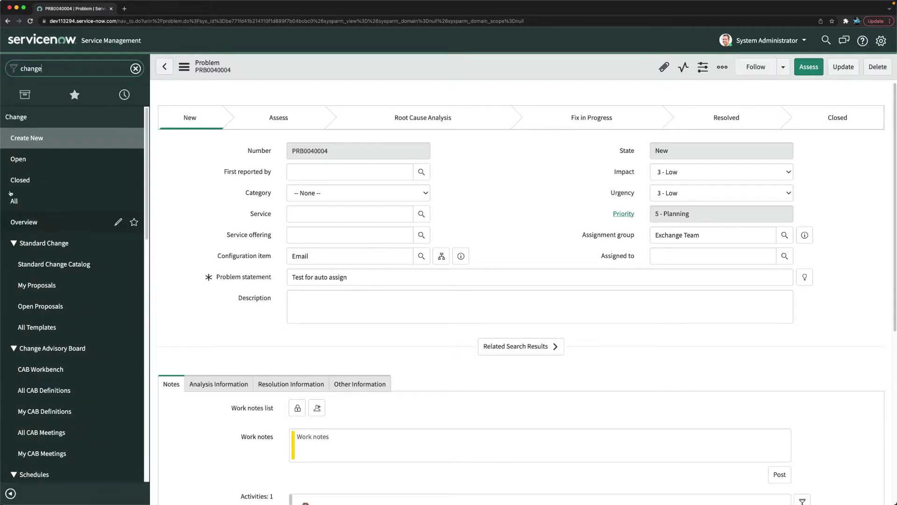
pyautogui.click(27, 140)
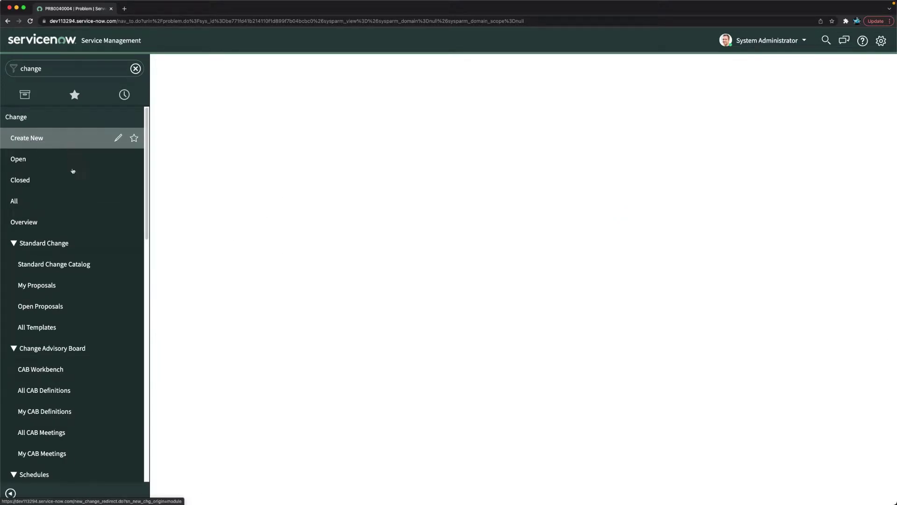
pyautogui.click(19, 160)
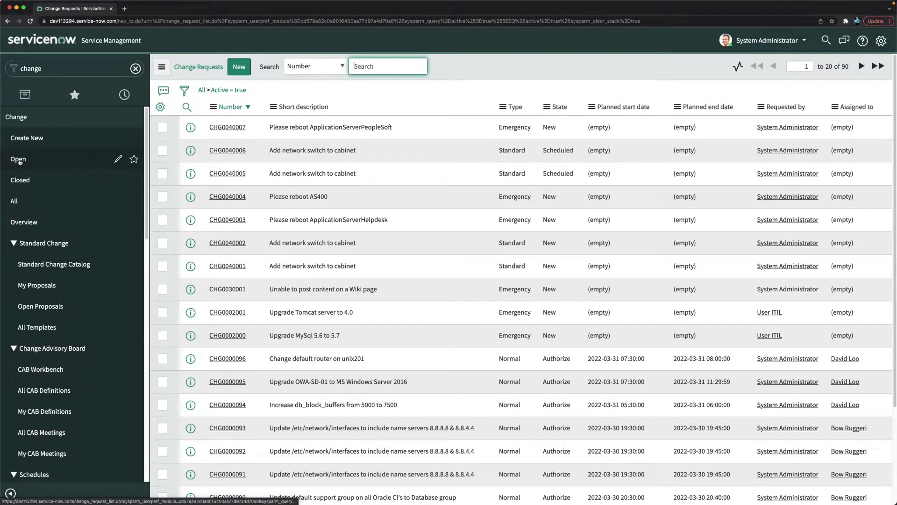
pyautogui.click(230, 129)
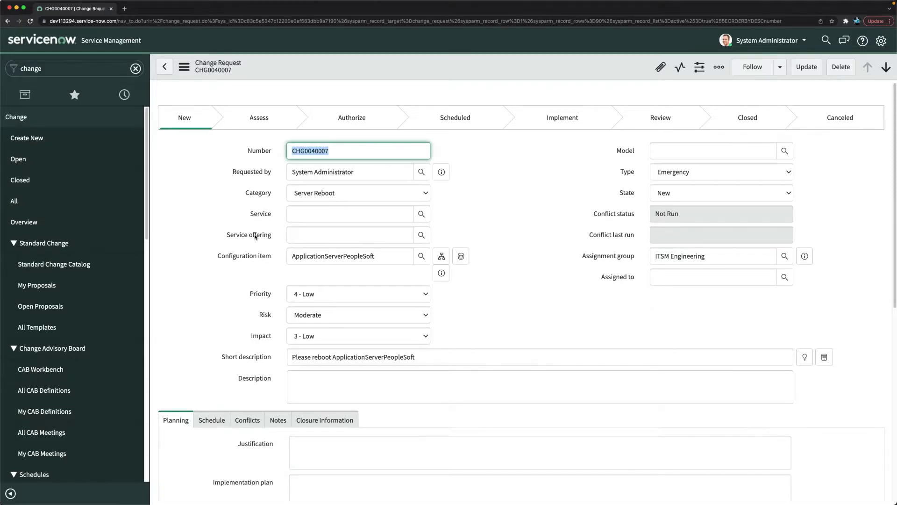
pyautogui.click(540, 178)
# Step: In the change form's Form Layout, move Service and Service offering to Available and save
pyautogui.rightClick(481, 71)
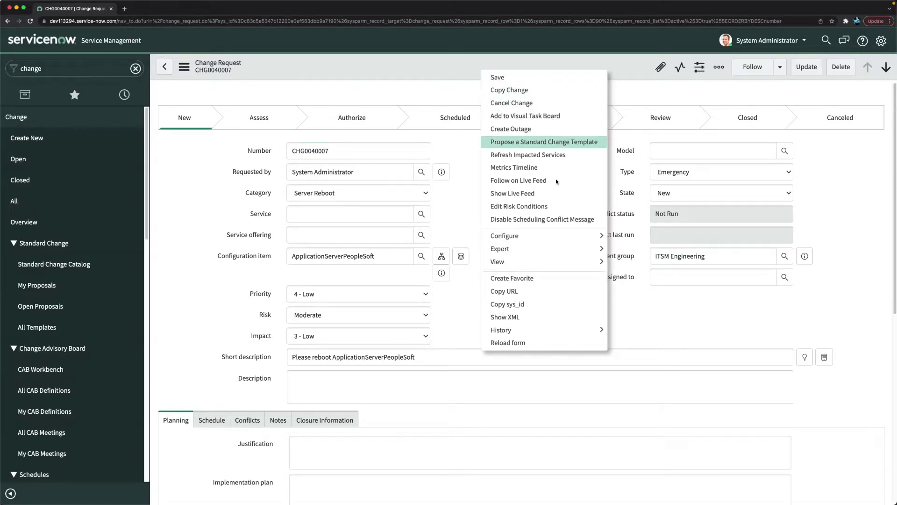
pyautogui.moveTo(535, 236)
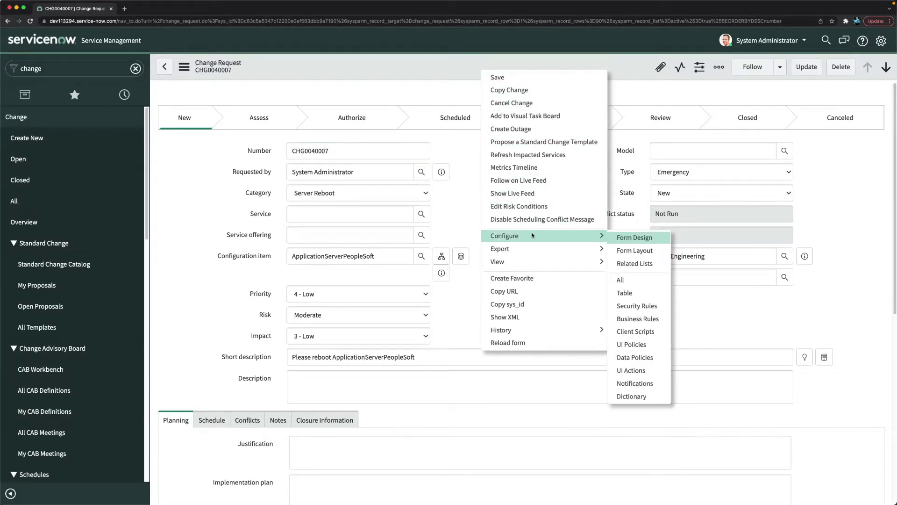
pyautogui.click(641, 251)
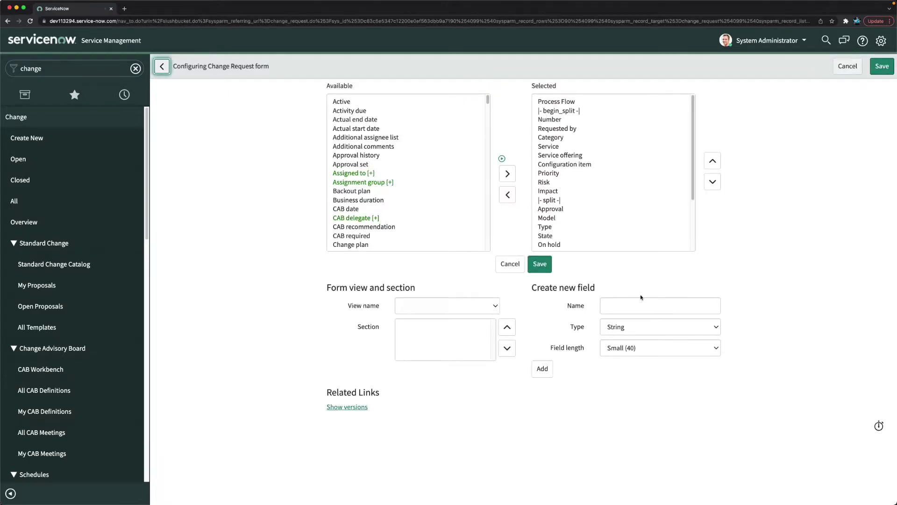
pyautogui.doubleClick(562, 147)
pyautogui.click(567, 146)
pyautogui.doubleClick(566, 146)
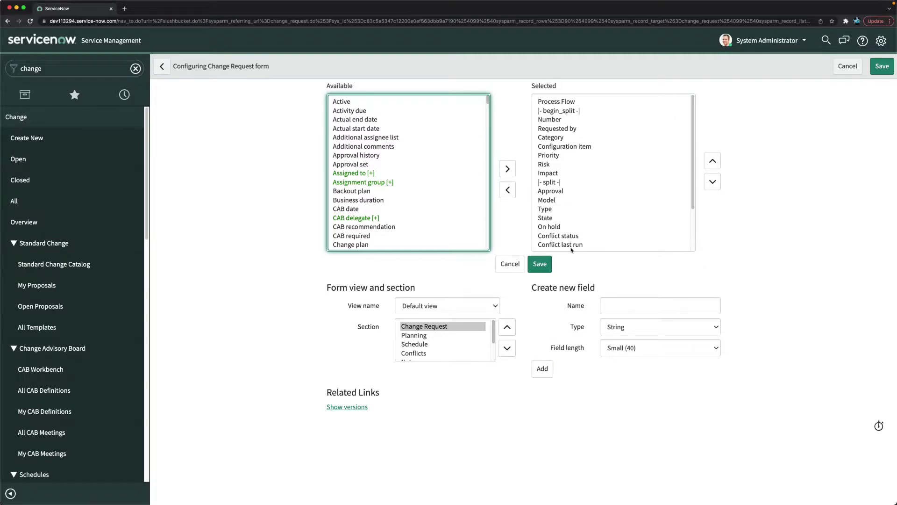
pyautogui.click(540, 265)
pyautogui.click(536, 266)
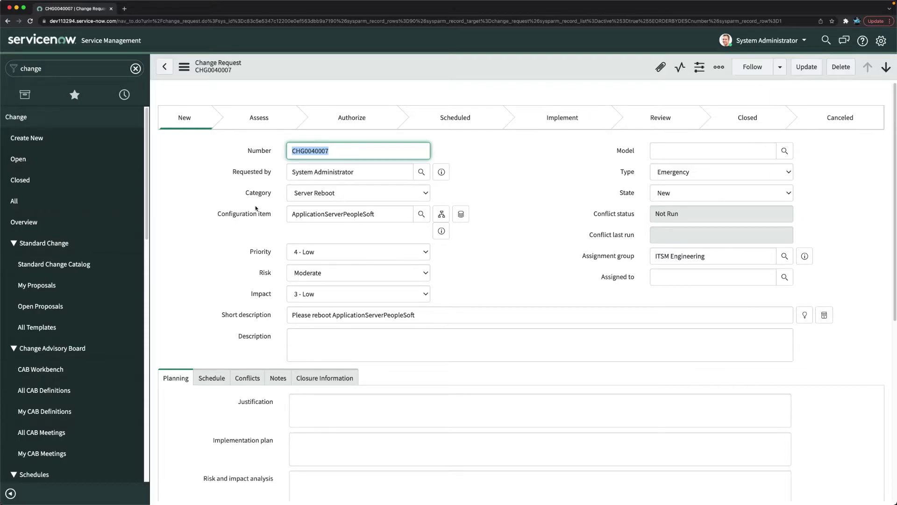
pyautogui.scroll(-1, 557, 258)
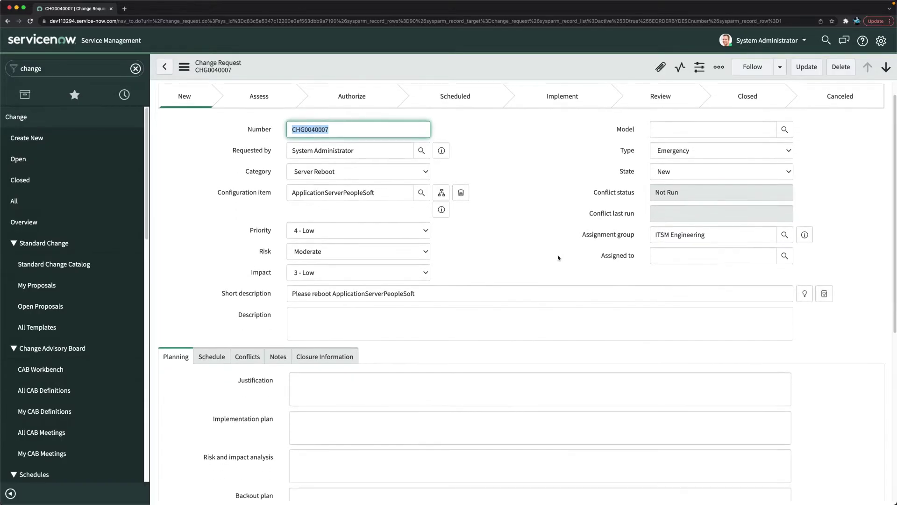
pyautogui.click(624, 235)
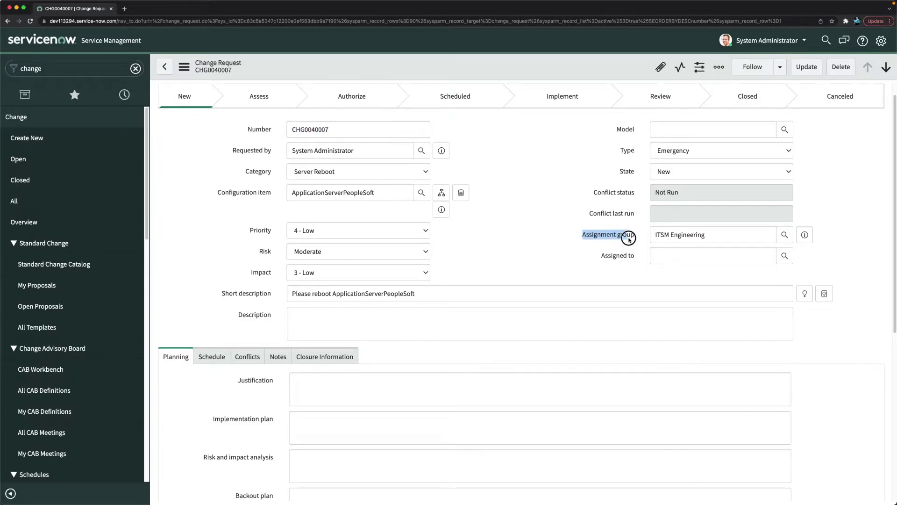
pyautogui.click(607, 255)
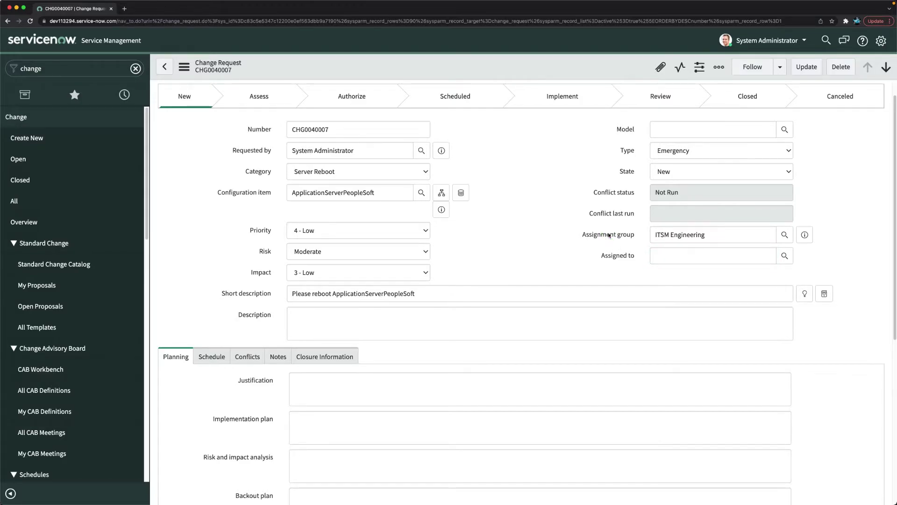
# Step: Open the Assignment group dictionary entry and show its Dictionary Overrides related list
pyautogui.rightClick(609, 236)
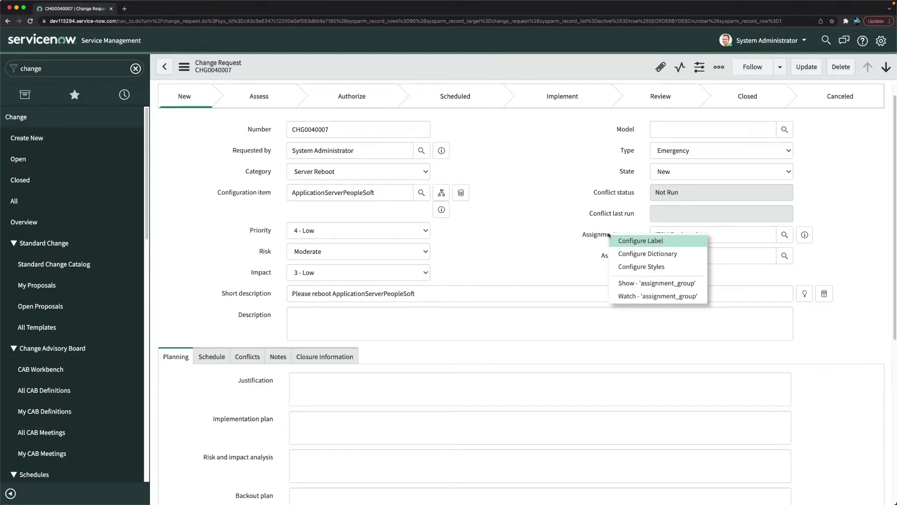
pyautogui.click(641, 254)
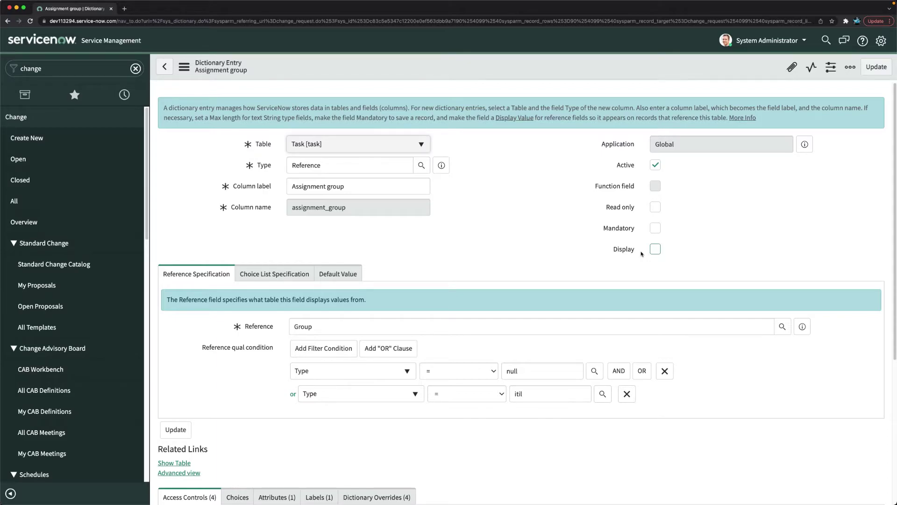
pyautogui.scroll(-5, 408, 325)
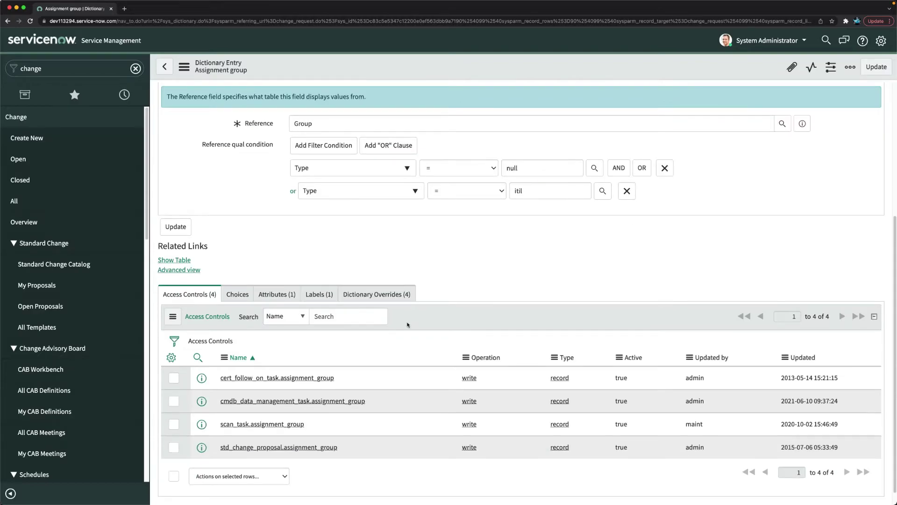
pyautogui.click(372, 295)
pyautogui.scroll(-1, 514, 346)
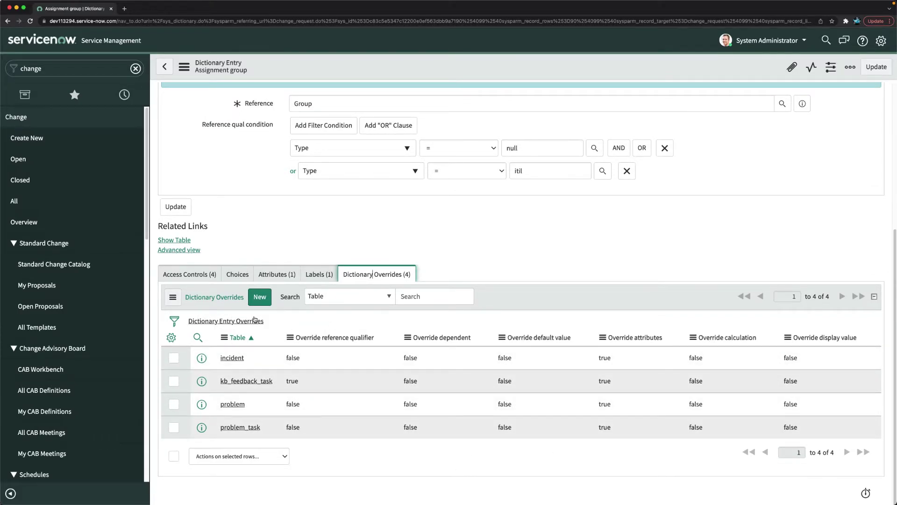
pyautogui.scroll(5, 421, 256)
pyautogui.scroll(-5, 421, 255)
# Step: Submit a new assignment_group override for Change Request [change_request] with Override display value checked
pyautogui.click(260, 300)
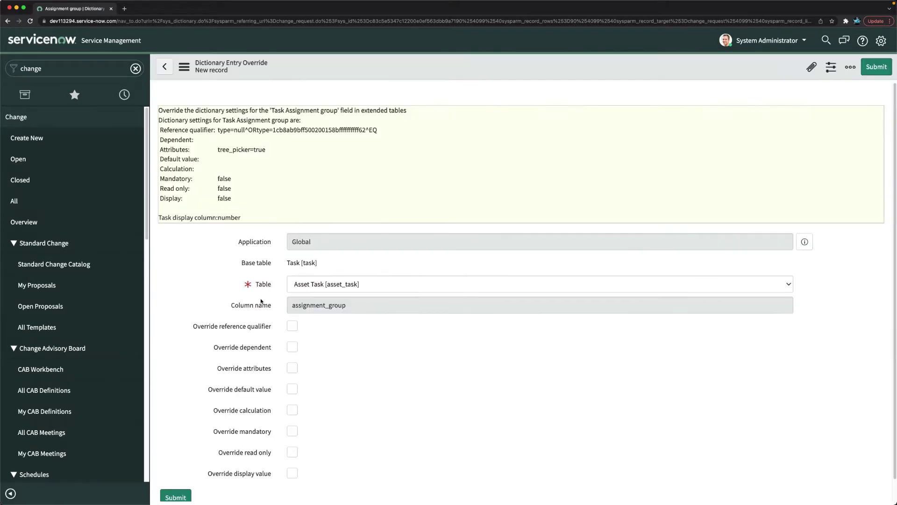
pyautogui.scroll(-1, 280, 280)
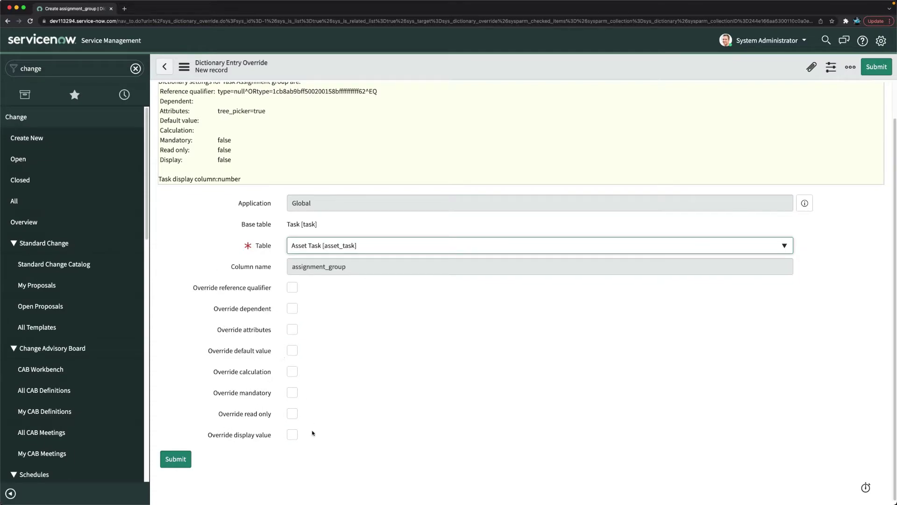
pyautogui.click(292, 435)
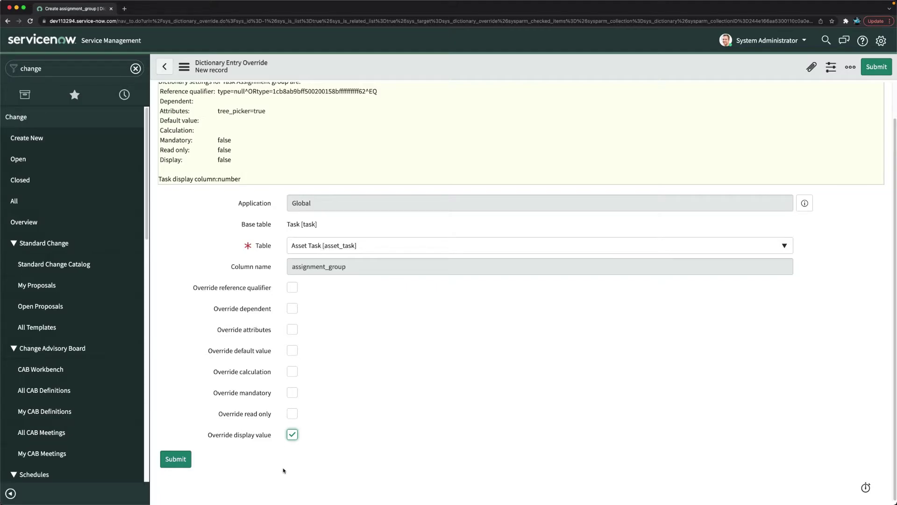
pyautogui.click(292, 434)
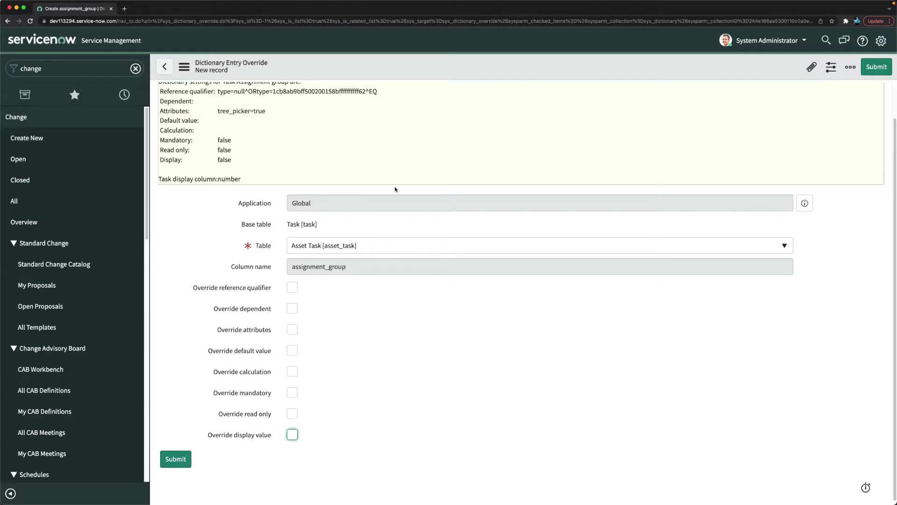
pyautogui.click(344, 245)
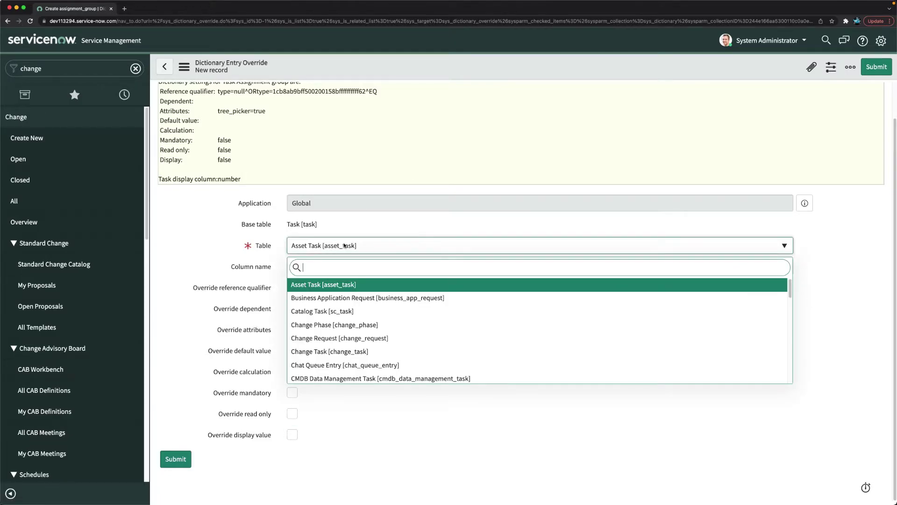
pyautogui.write('change')
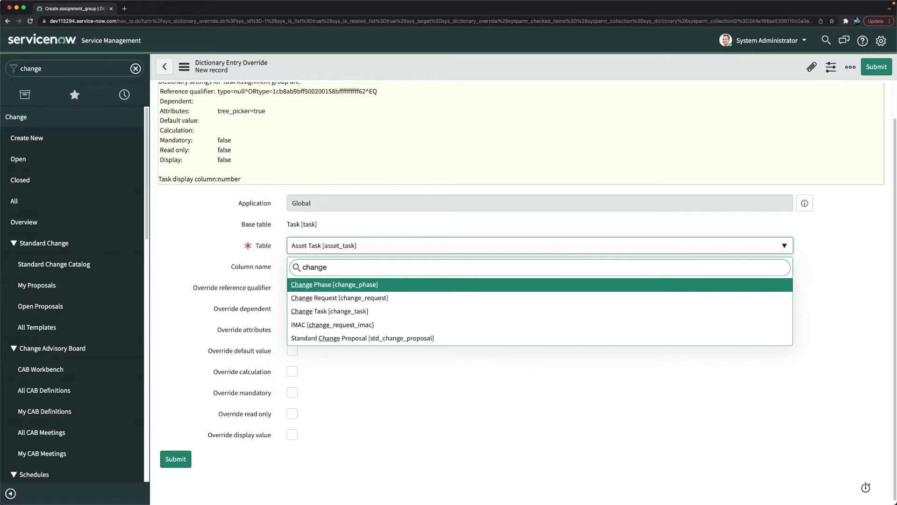
pyautogui.press('Down')
pyautogui.press('Return')
pyautogui.click(353, 341)
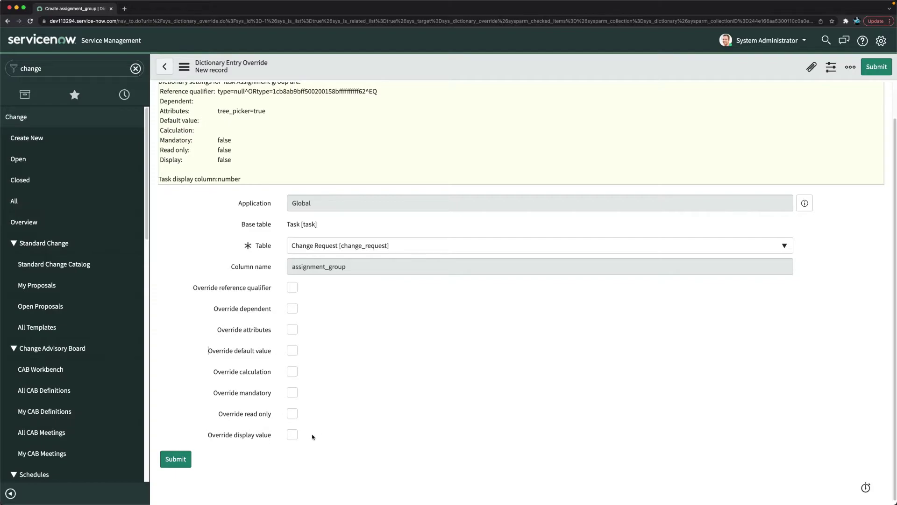
pyautogui.click(290, 435)
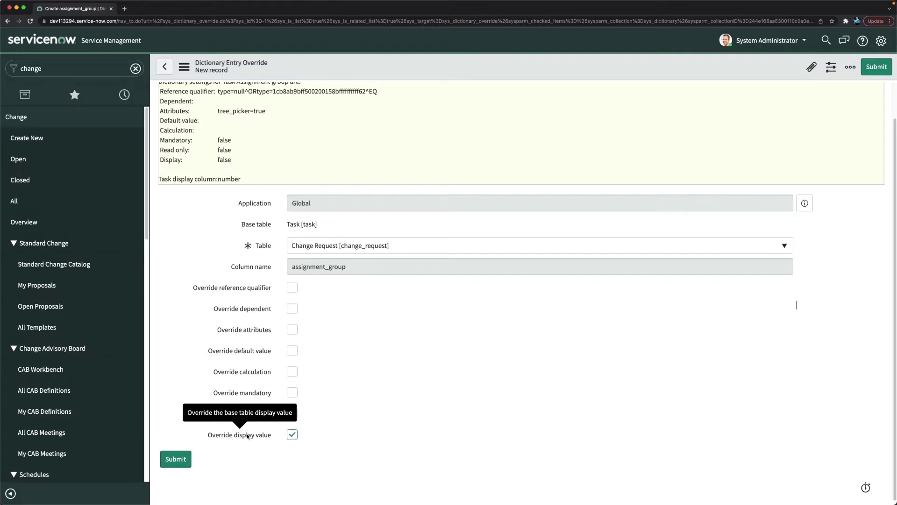
pyautogui.click(175, 459)
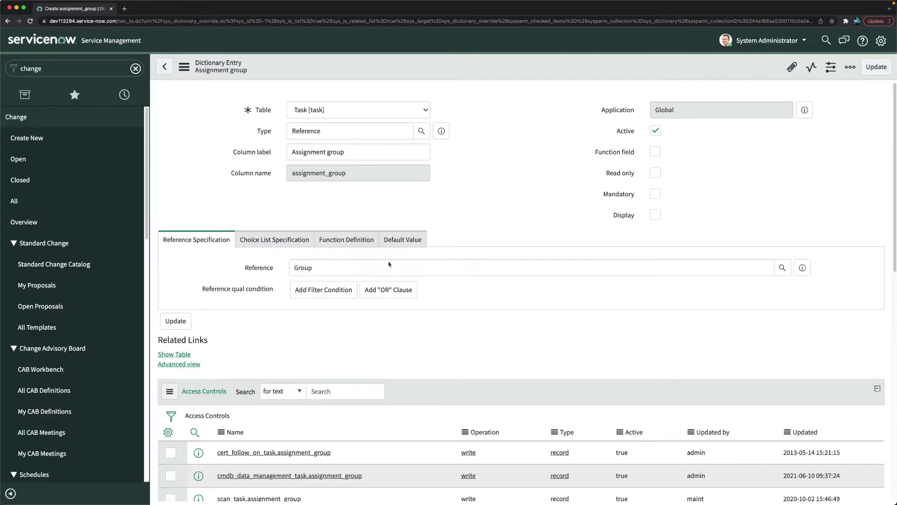
# Step: Show the Labels related list for assignment_group and start a new field label record
pyautogui.scroll(-3, 363, 375)
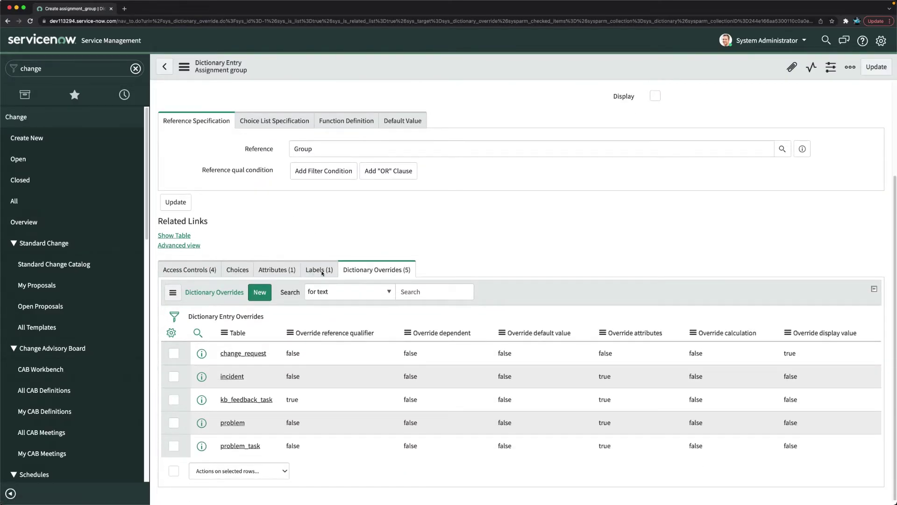
pyautogui.click(320, 378)
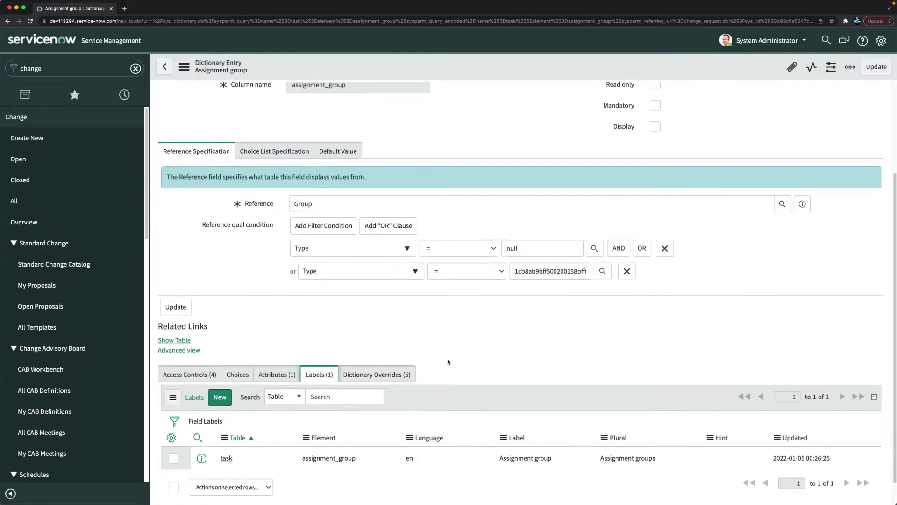
pyautogui.scroll(-1, 319, 378)
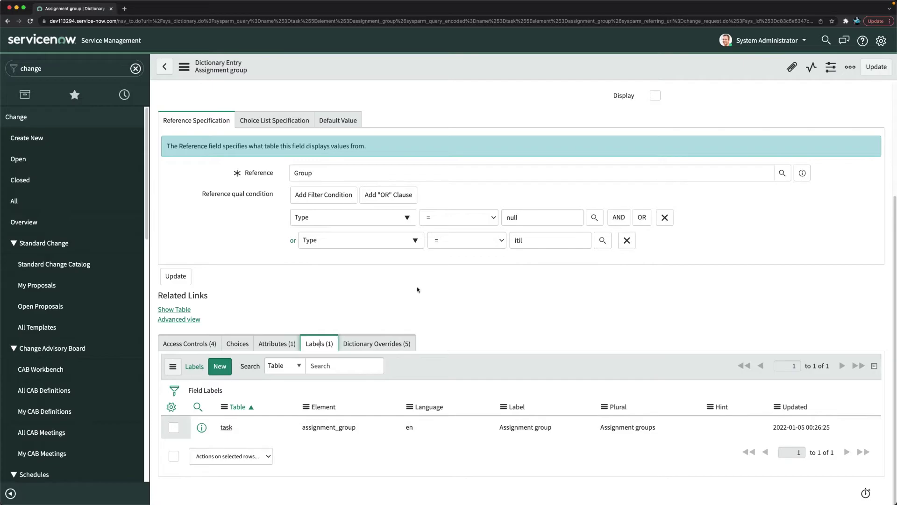
pyautogui.click(221, 367)
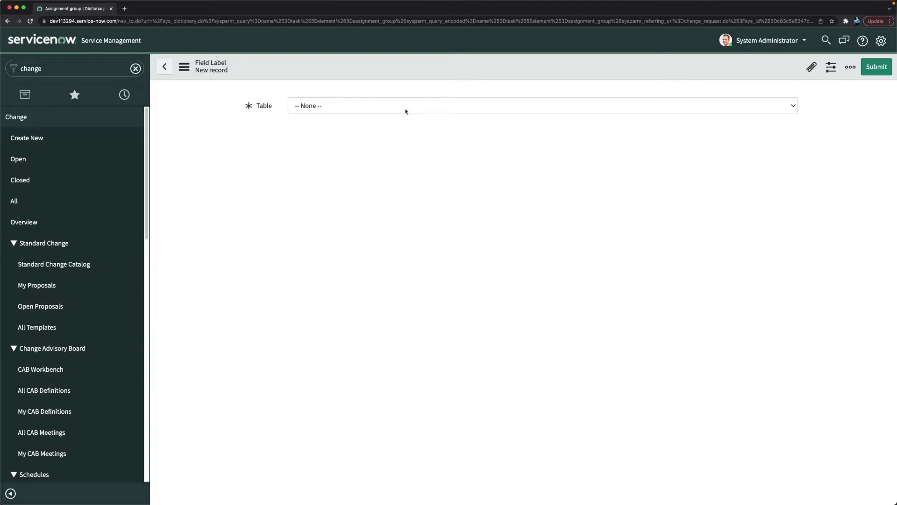
# Step: Set the new field label's Table to Change Request [change_request] for element assignment_group
pyautogui.click(327, 106)
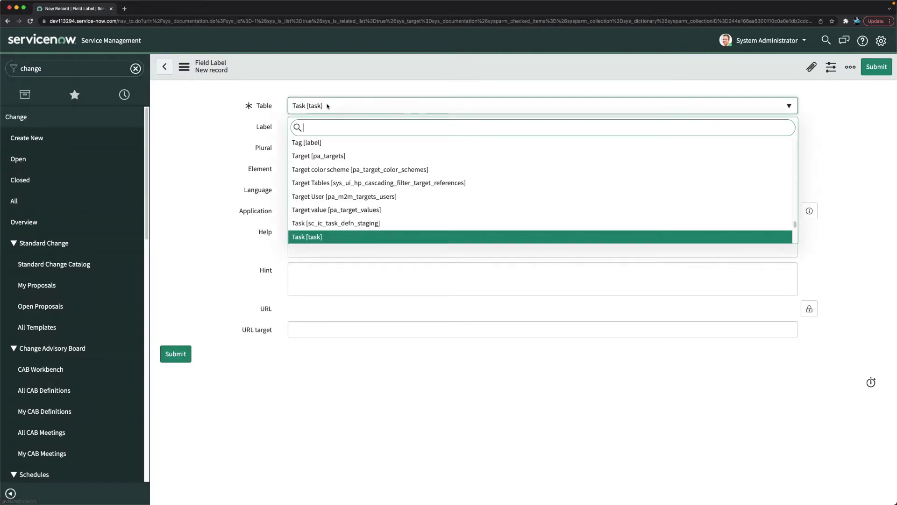
pyautogui.write('chabf')
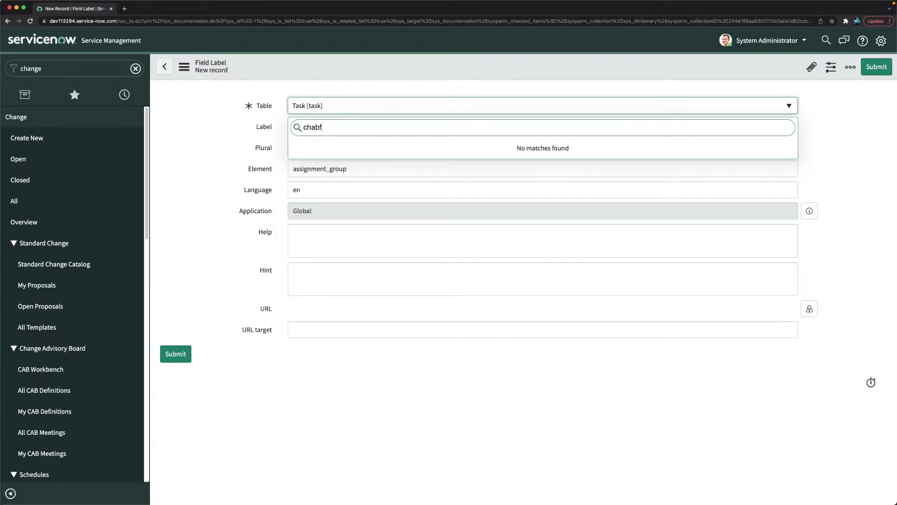
pyautogui.press('BackSpace')
pyautogui.press('BackSpace')
pyautogui.write('nge')
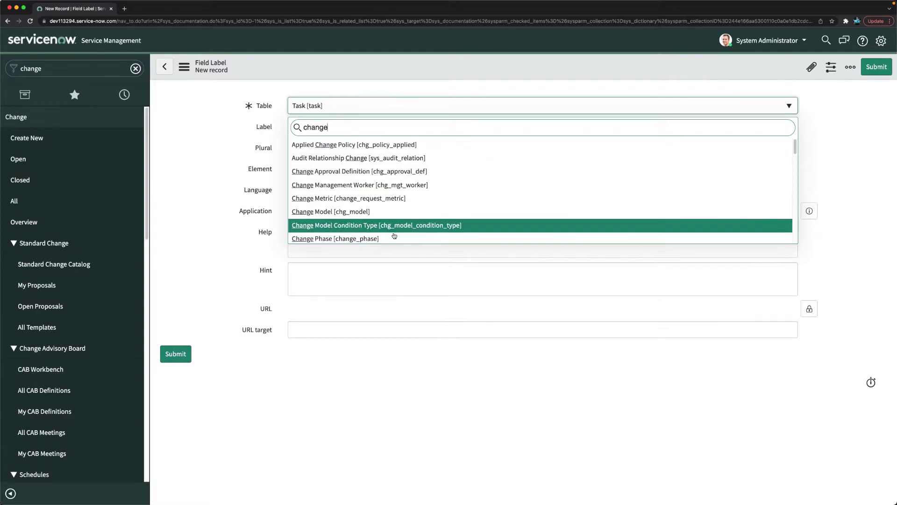
pyautogui.scroll(-2, 333, 214)
pyautogui.scroll(-3, 334, 215)
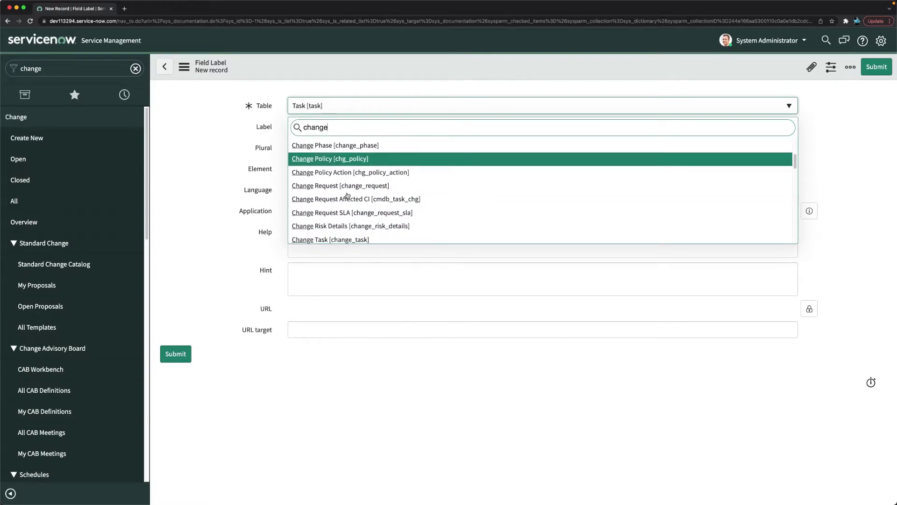
pyautogui.click(332, 163)
pyautogui.click(210, 163)
pyautogui.click(265, 165)
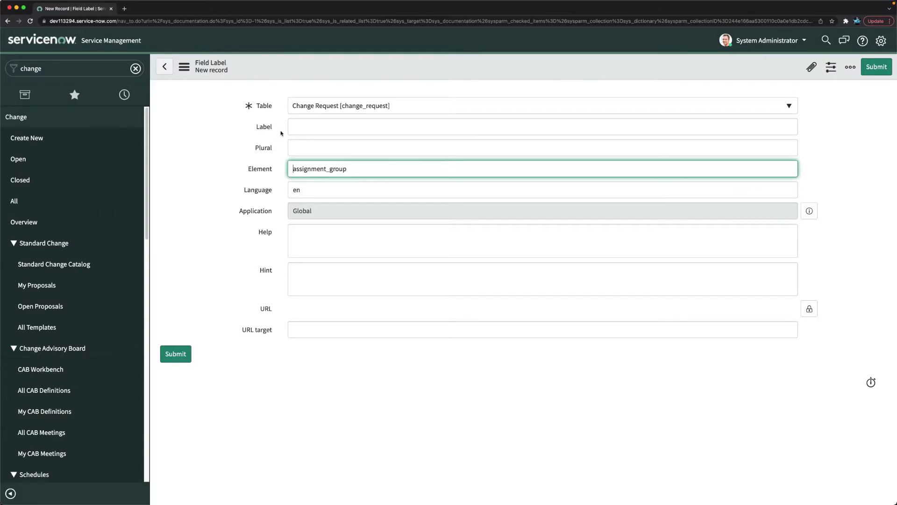
# Step: Enter the label 'Implementation Group' and submit the field label
pyautogui.click(308, 128)
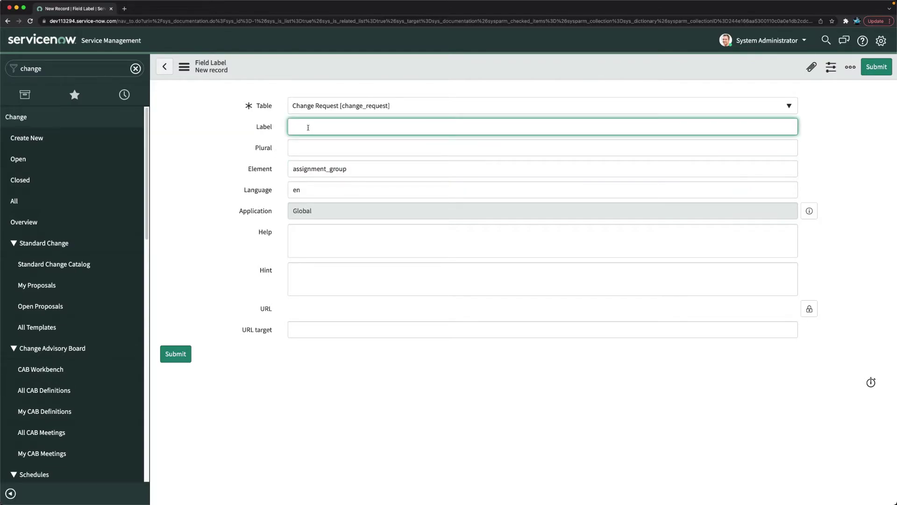
pyautogui.write('Implementation Group')
pyautogui.click(256, 304)
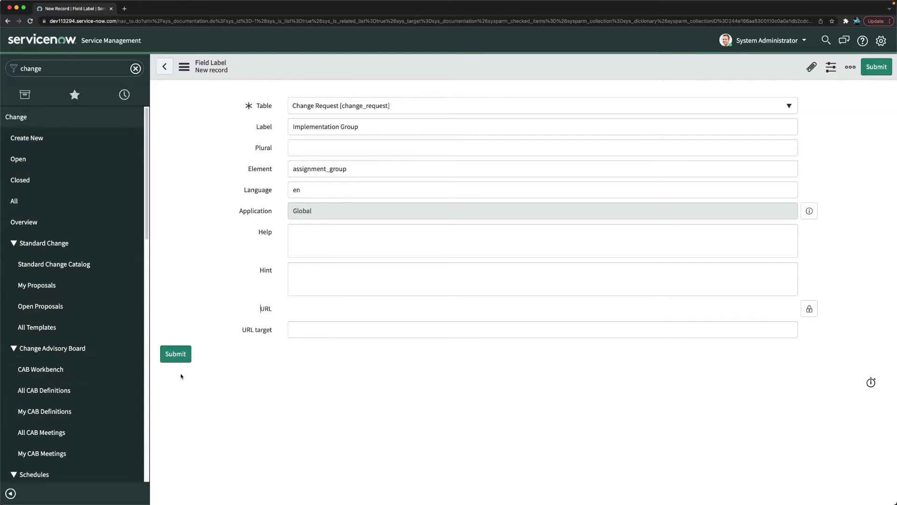
pyautogui.click(177, 356)
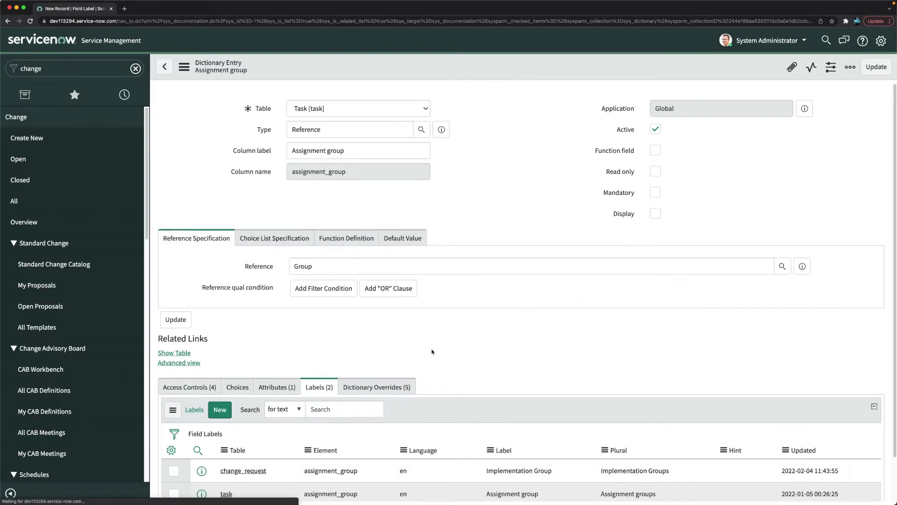
# Step: Reopen CHG0040007 and confirm its assignment field reads Implementation Group, then filter for 'incident'
pyautogui.scroll(-1, 432, 351)
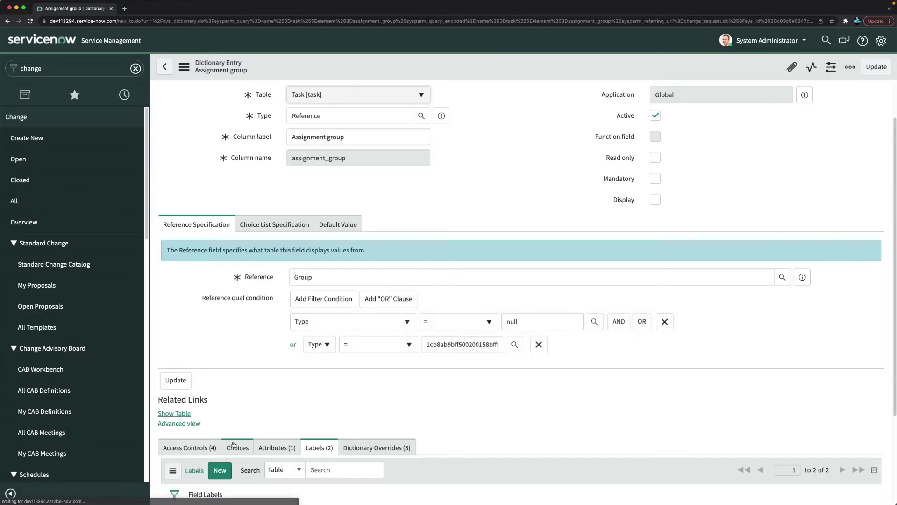
pyautogui.scroll(-4, 439, 355)
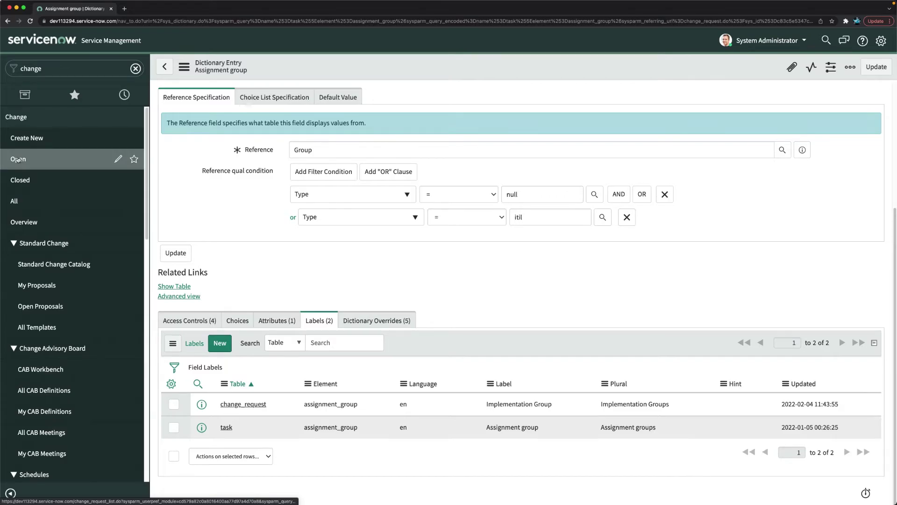
pyautogui.click(17, 159)
pyautogui.click(227, 131)
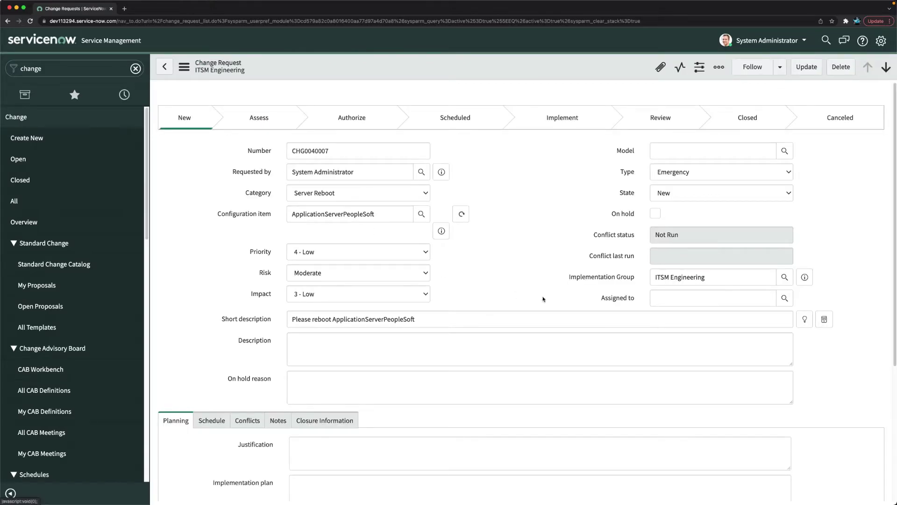
pyautogui.scroll(-3, 584, 169)
pyautogui.scroll(3, 633, 212)
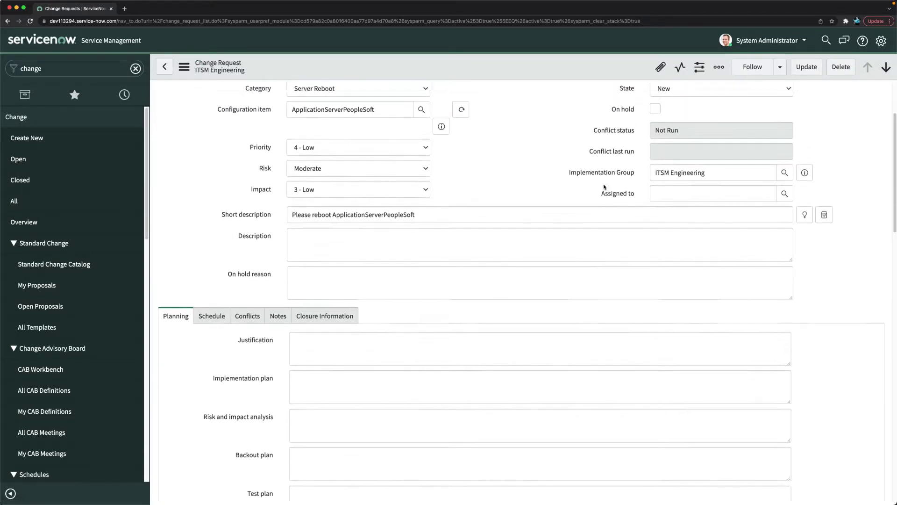
pyautogui.moveTo(610, 264); pyautogui.dragTo(569, 255)
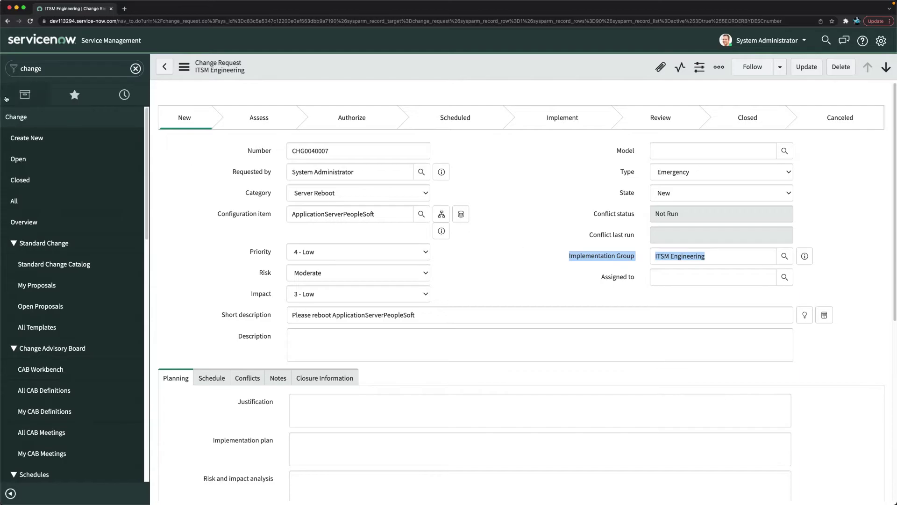
pyautogui.click(70, 70)
pyautogui.write('incident')
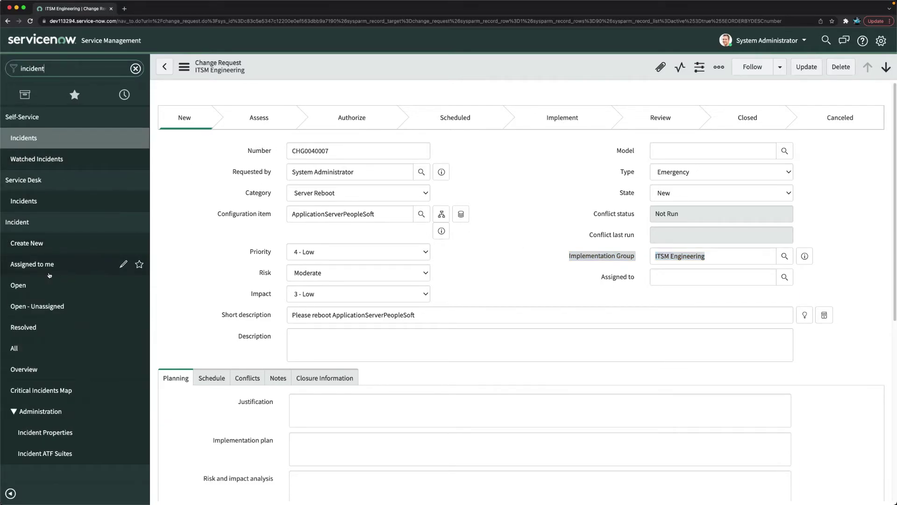
# Step: Create a new incident to verify Assignment group keeps its original label, then return to CHG0040007
pyautogui.click(29, 246)
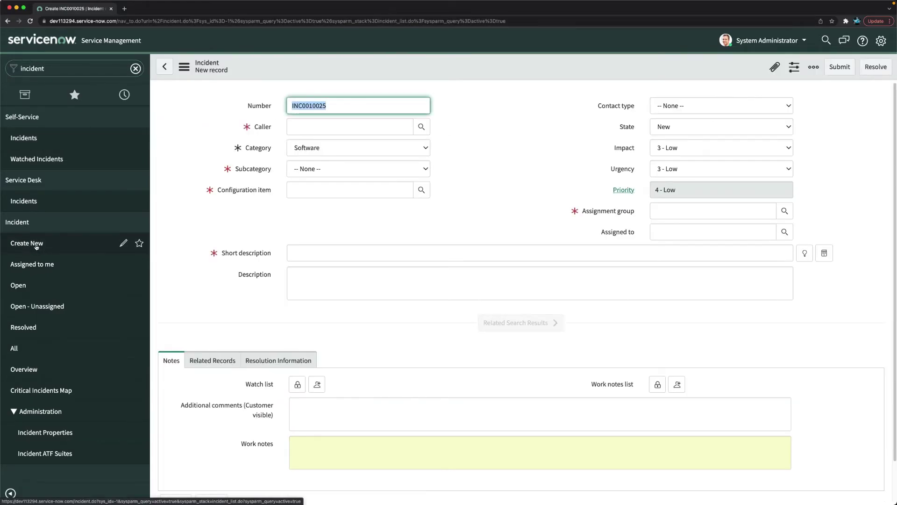
pyautogui.moveTo(584, 211); pyautogui.dragTo(635, 211)
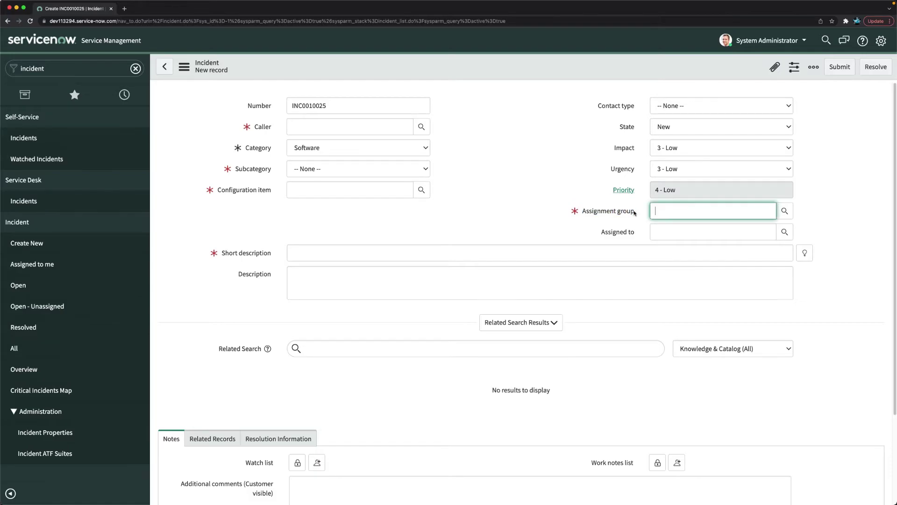
pyautogui.click(8, 23)
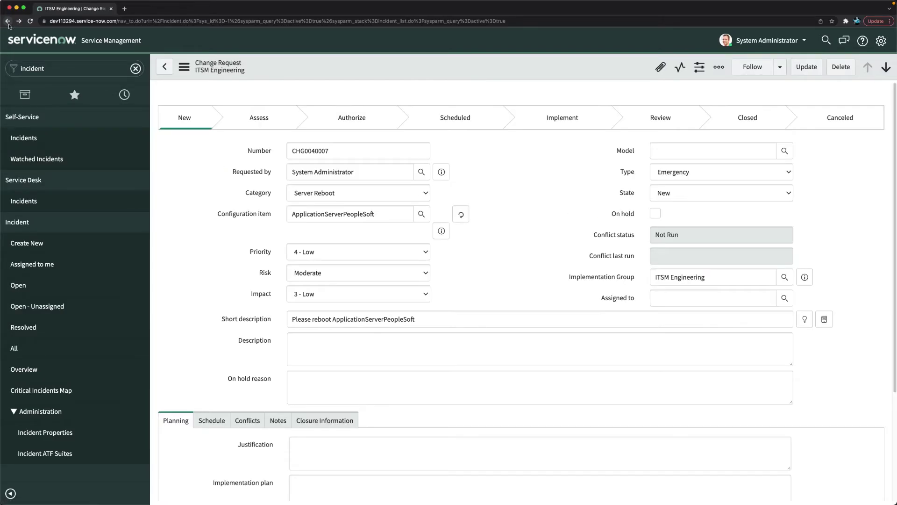
# Step: Open the Assigned to dictionary entry from the change form and scroll to its Labels list
pyautogui.scroll(-3, 580, 288)
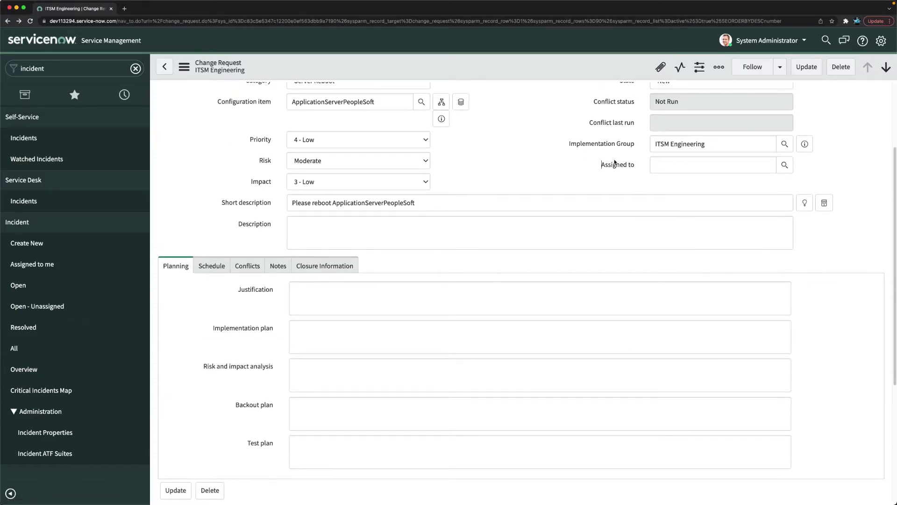
pyautogui.rightClick(615, 168)
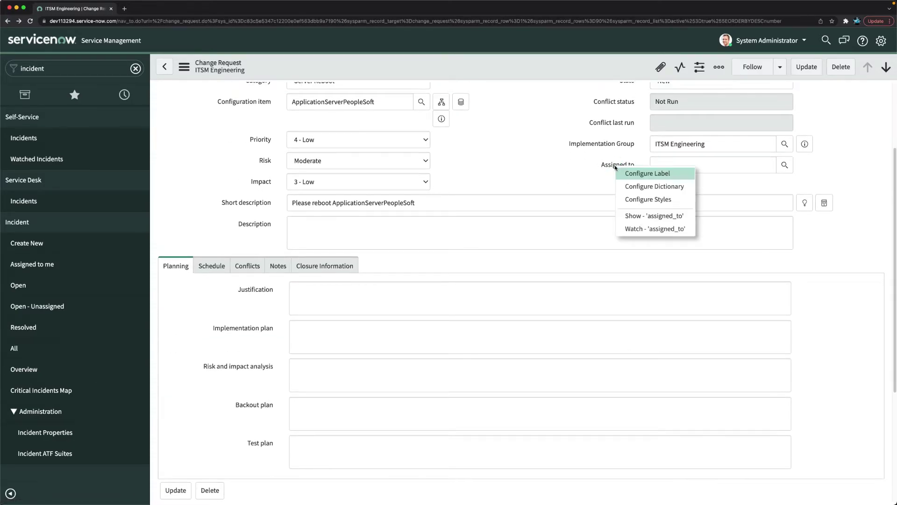
pyautogui.click(667, 187)
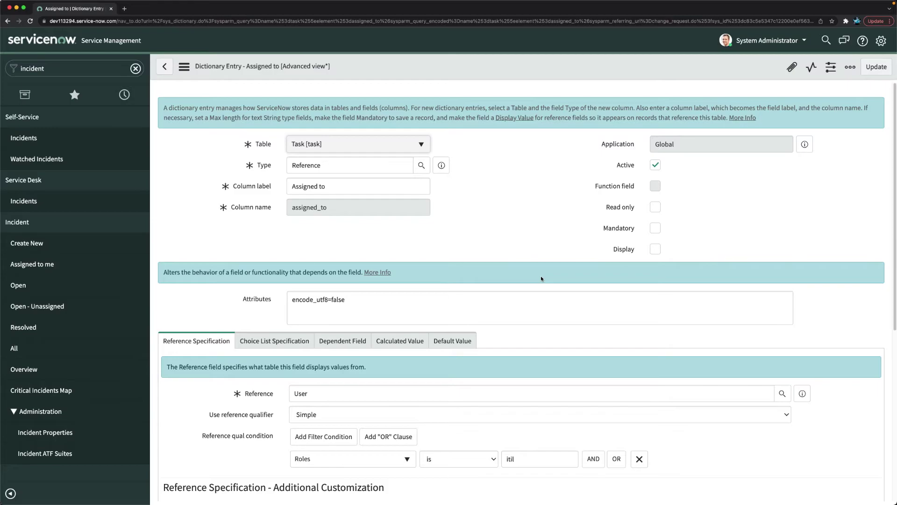
pyautogui.scroll(-6, 541, 278)
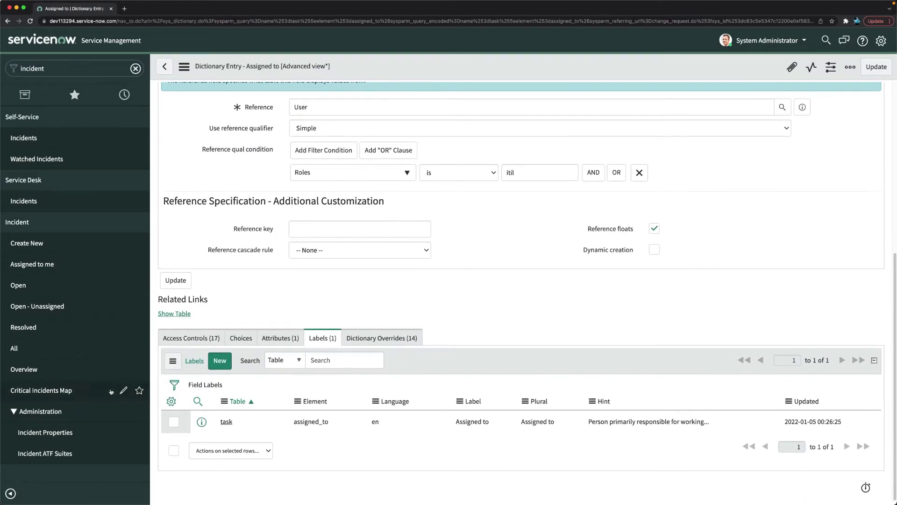
# Step: Start a new assigned_to field label with Table set to Change Request [change_request]
pyautogui.click(220, 362)
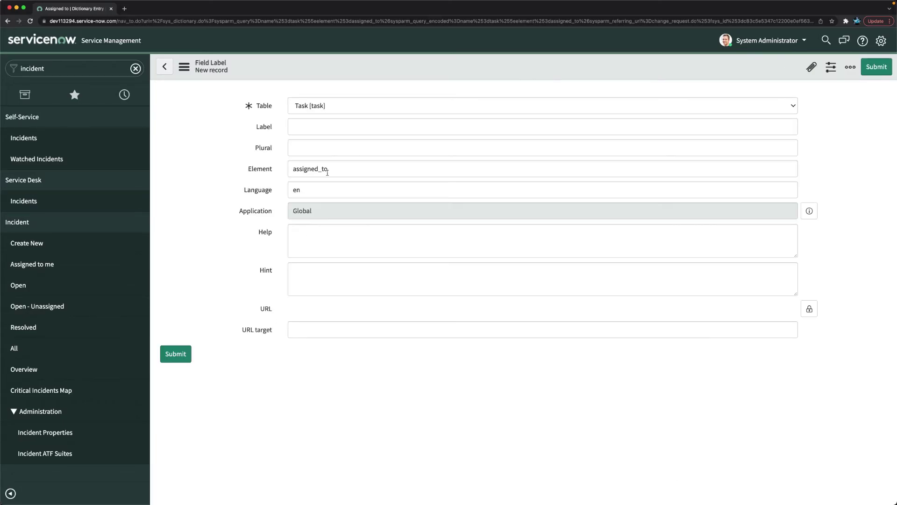
pyautogui.click(313, 125)
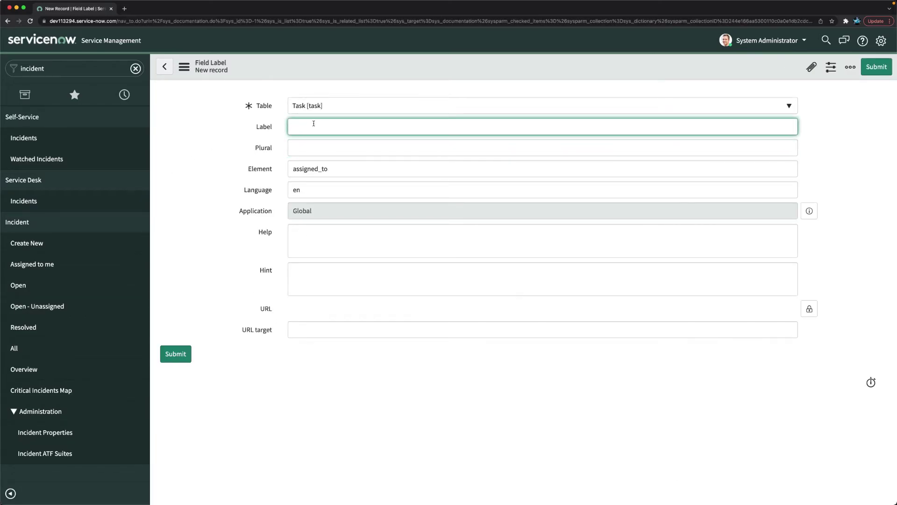
pyautogui.click(323, 113)
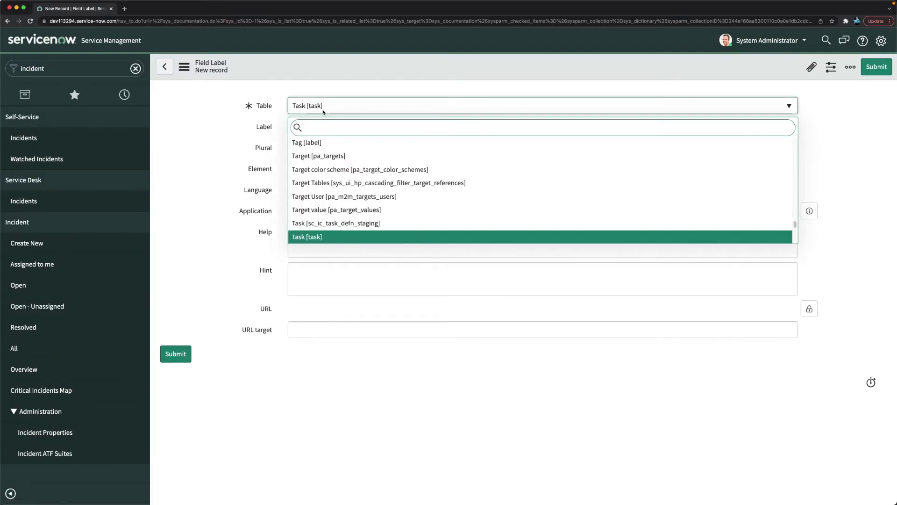
pyautogui.write('change')
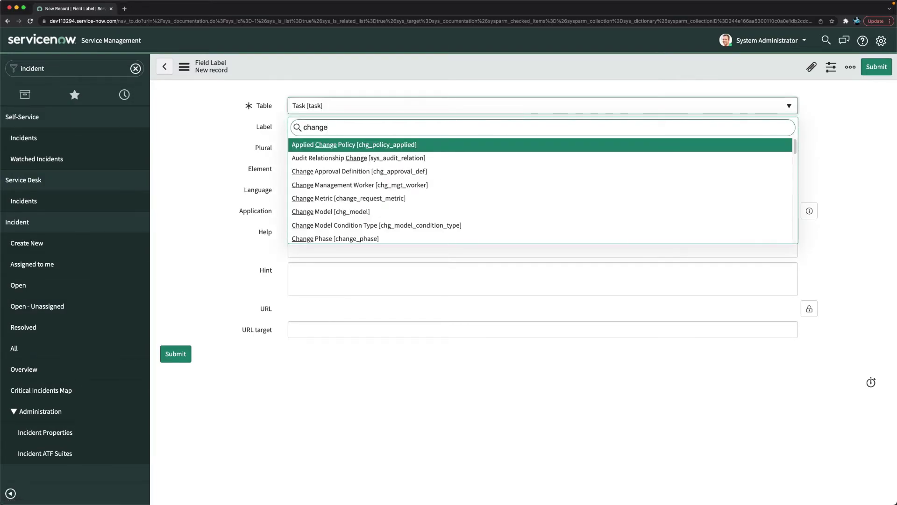
pyautogui.write(' r')
pyautogui.press('Down')
pyautogui.press('Down')
pyautogui.press('Down')
pyautogui.press('Down')
pyautogui.press('Up')
pyautogui.press('Up')
pyautogui.press('Up')
pyautogui.press('Up')
pyautogui.press('Return')
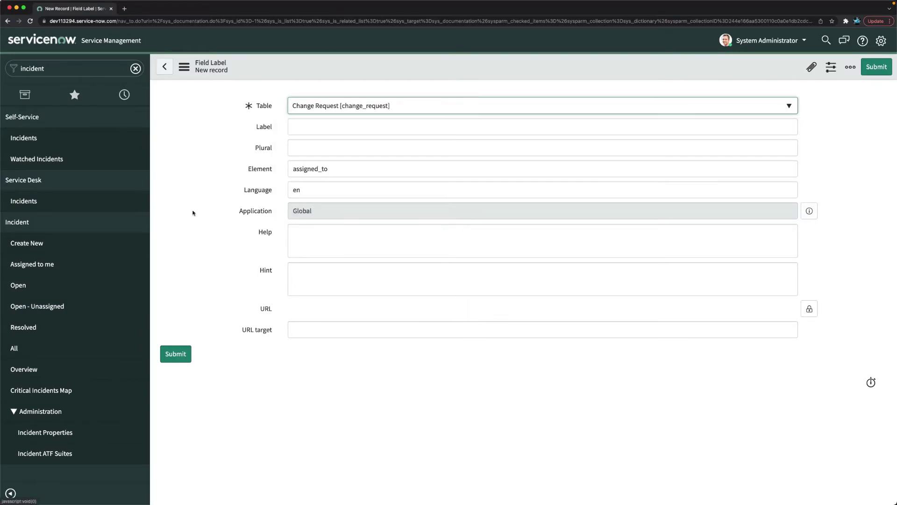
# Step: Enter the label 'Implementor' and submit the field label
pyautogui.click(325, 131)
pyautogui.write('Impo')
pyautogui.write('ementor')
pyautogui.click(216, 231)
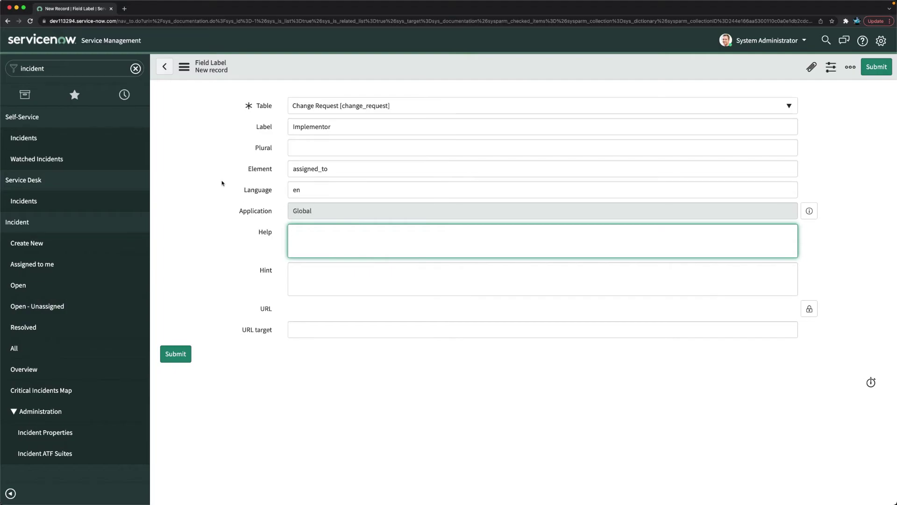
pyautogui.click(215, 265)
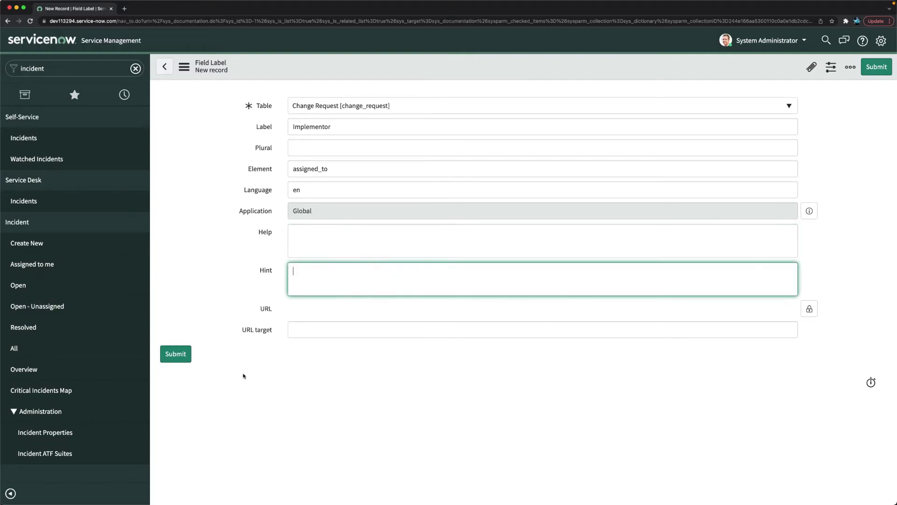
pyautogui.click(182, 357)
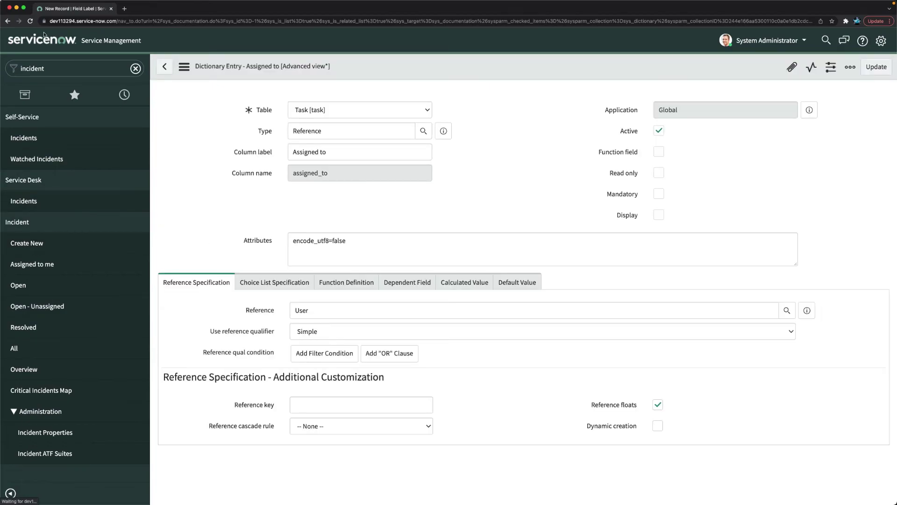
# Step: Filter the navigator to 'change' and open the active Change Requests list in a new tab
pyautogui.click(56, 69)
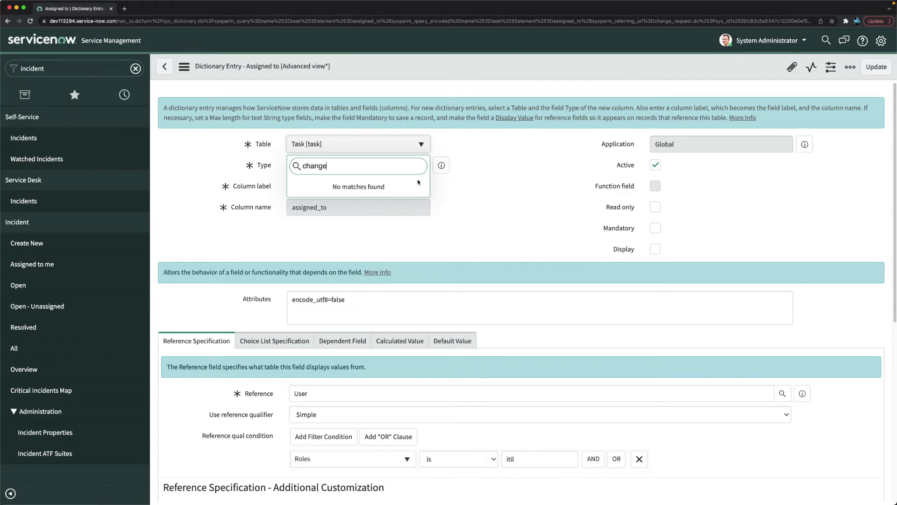
pyautogui.press('Escape')
pyautogui.click(55, 68)
pyautogui.moveTo(69, 70); pyautogui.dragTo(1, 63)
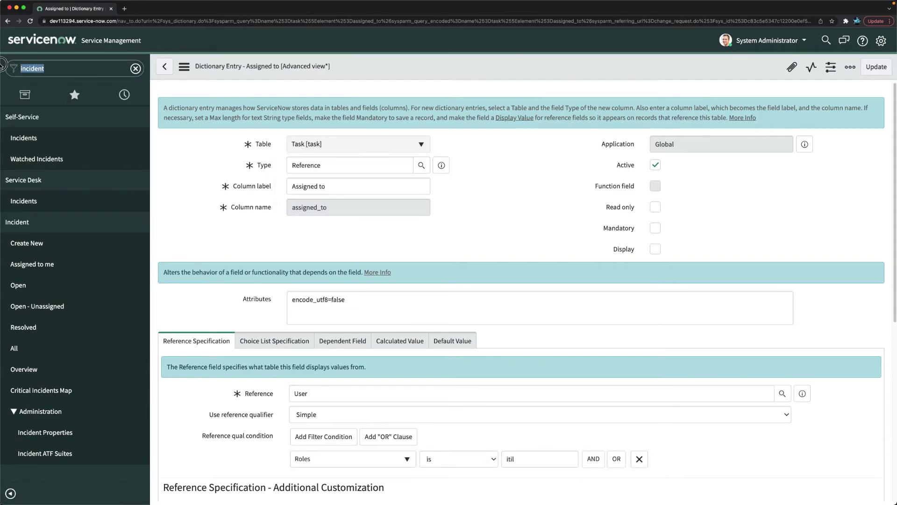
pyautogui.write('chna')
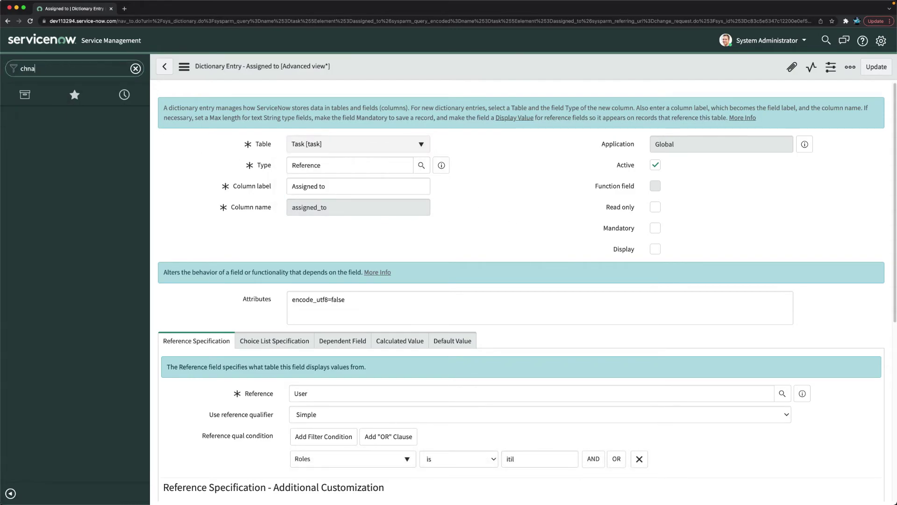
pyautogui.press('BackSpace')
pyautogui.press('BackSpace')
pyautogui.write('ange')
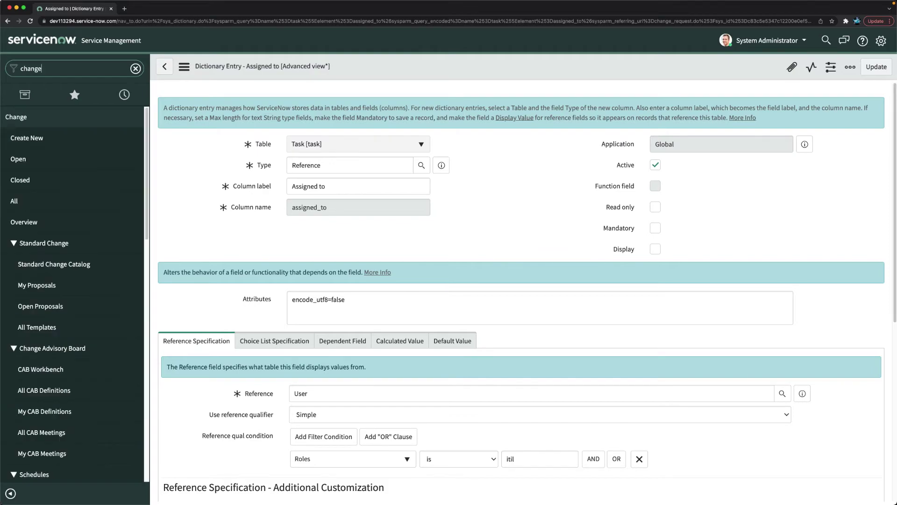
pyautogui.keyDown('super'); pyautogui.click(19, 159); pyautogui.keyUp('super')
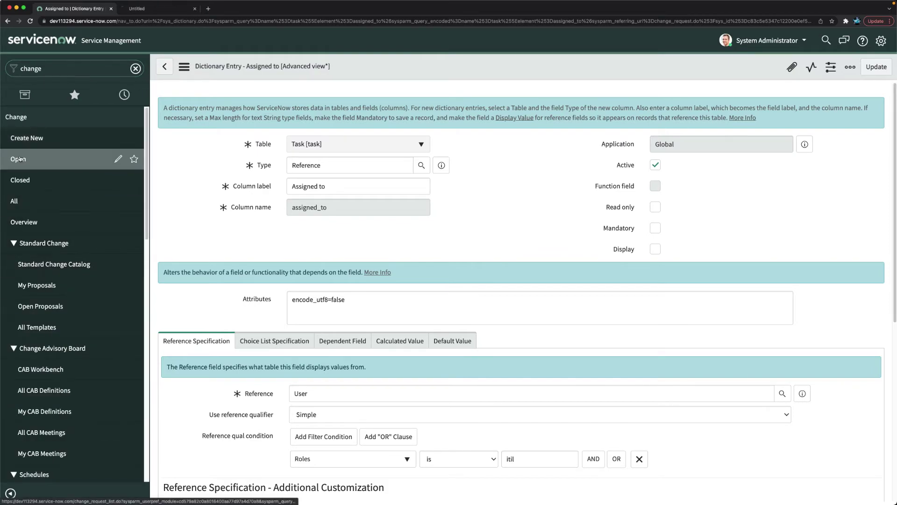
pyautogui.click(156, 9)
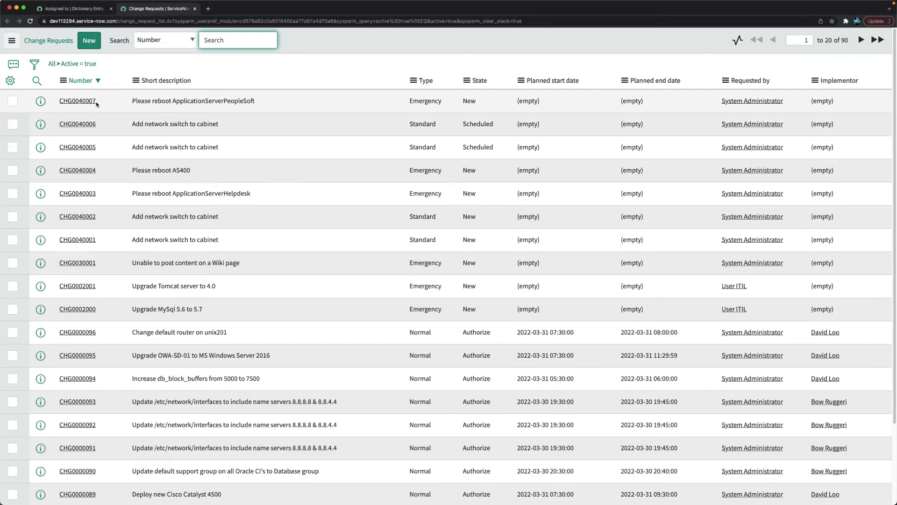
# Step: Open change request CHG0040007 and check its Implementor field label
pyautogui.click(84, 104)
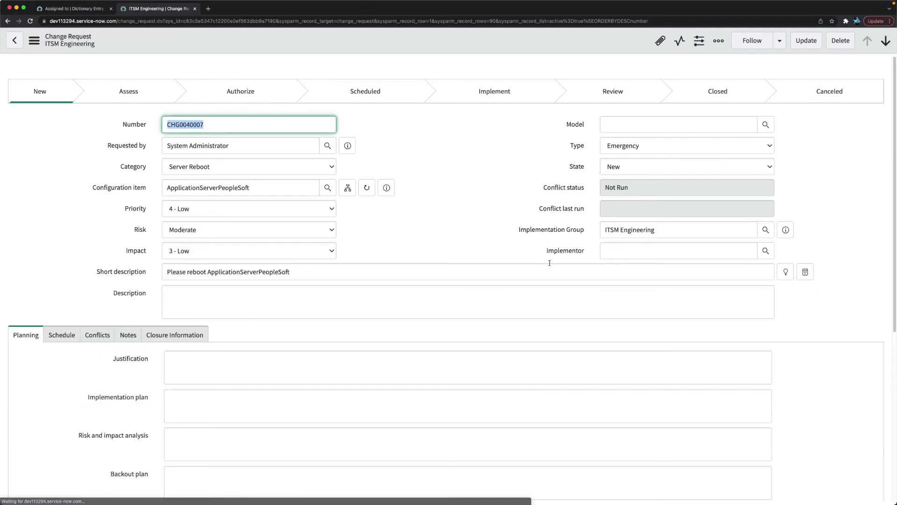
pyautogui.doubleClick(570, 250)
pyautogui.click(580, 250)
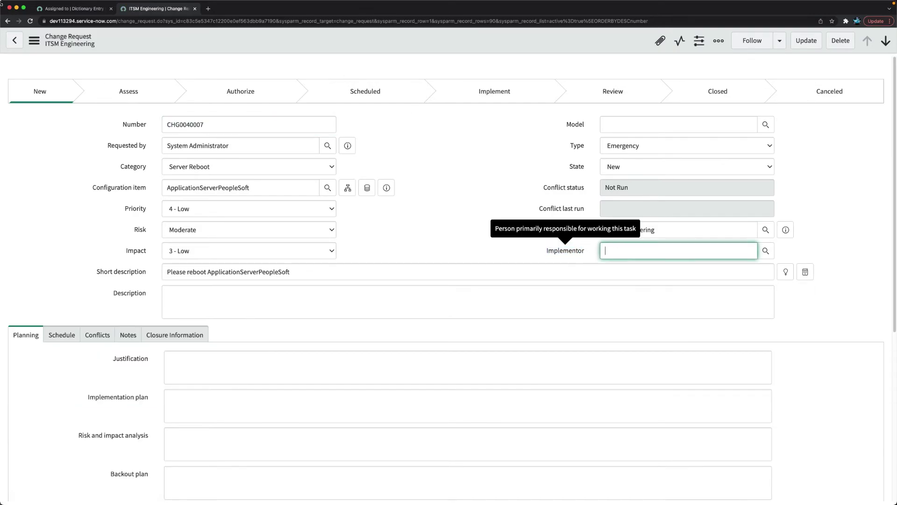
# Step: Confirm a new incident form, opened via the 'incident' filter, still shows Assigned to, then close it
pyautogui.click(95, 9)
pyautogui.click(61, 69)
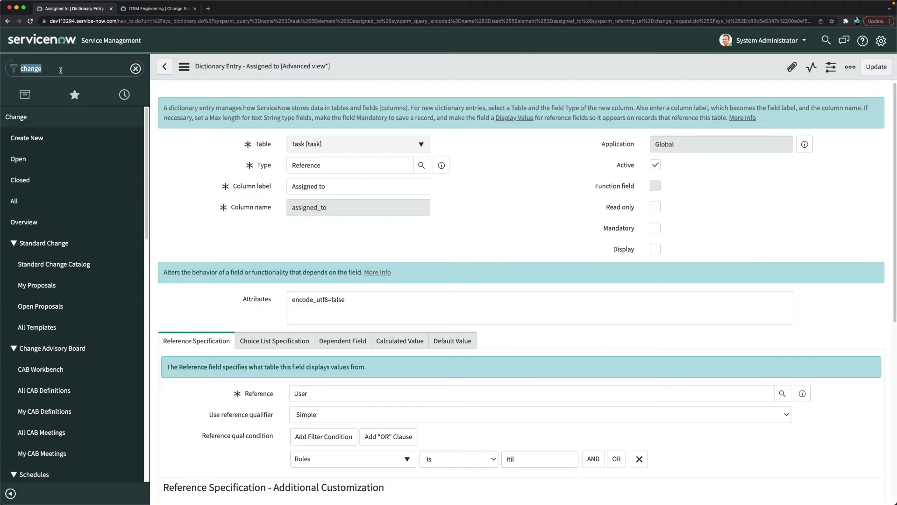
pyautogui.write('incident')
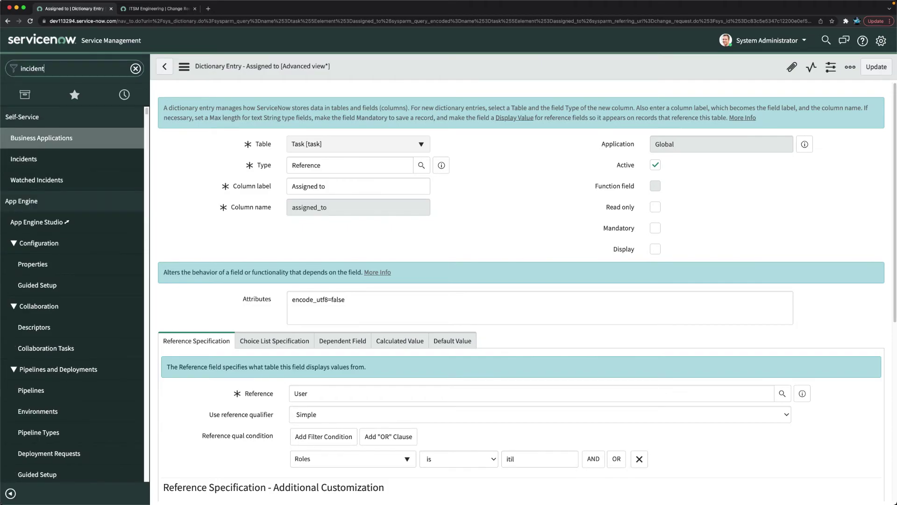
pyautogui.keyDown('super'); pyautogui.click(28, 243); pyautogui.keyUp('super')
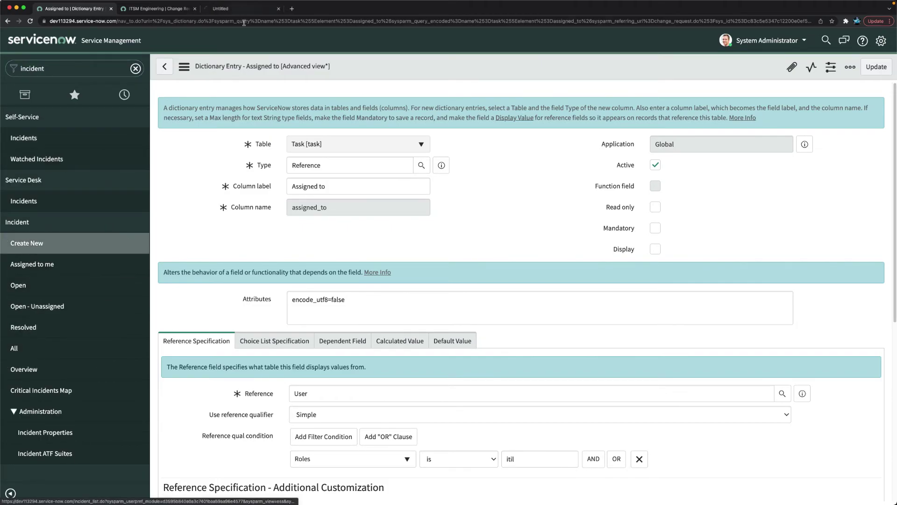
pyautogui.click(242, 9)
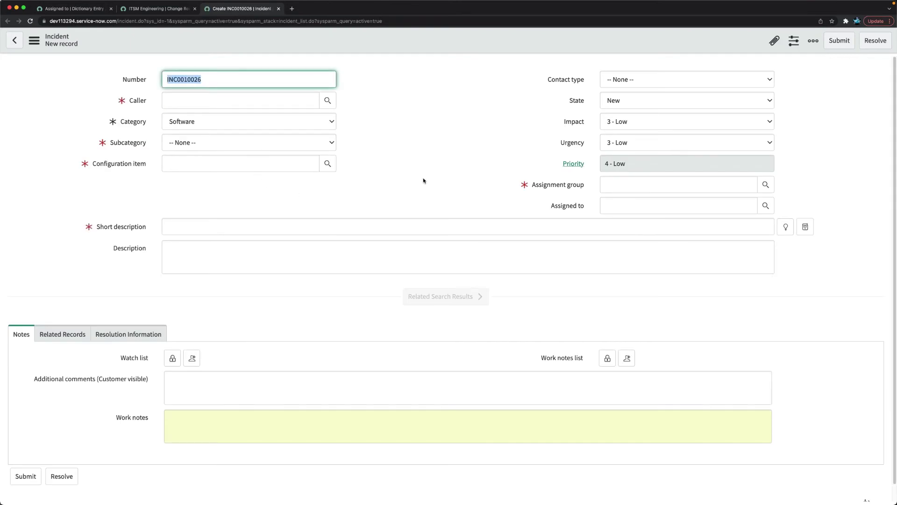
pyautogui.click(279, 9)
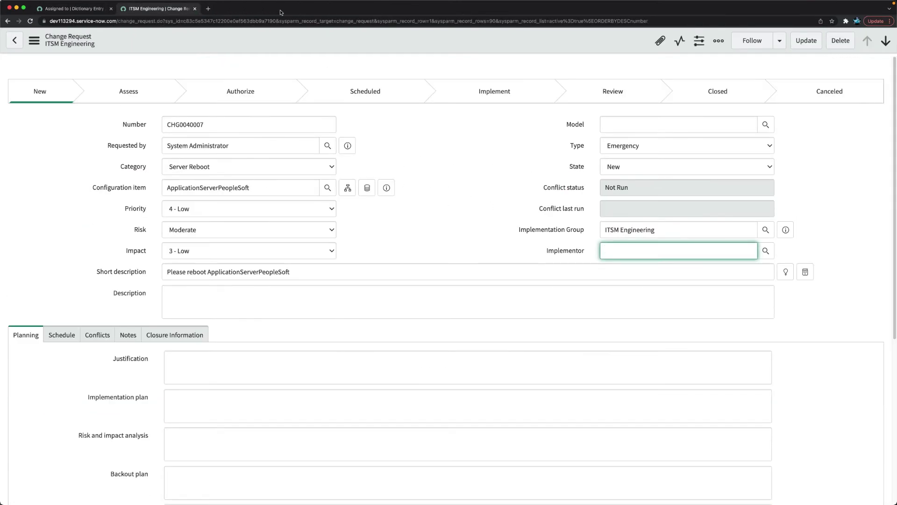
# Step: Open the change_request row from the Assigned to entry's Dictionary Overrides list
pyautogui.click(75, 10)
pyautogui.scroll(-6, 496, 298)
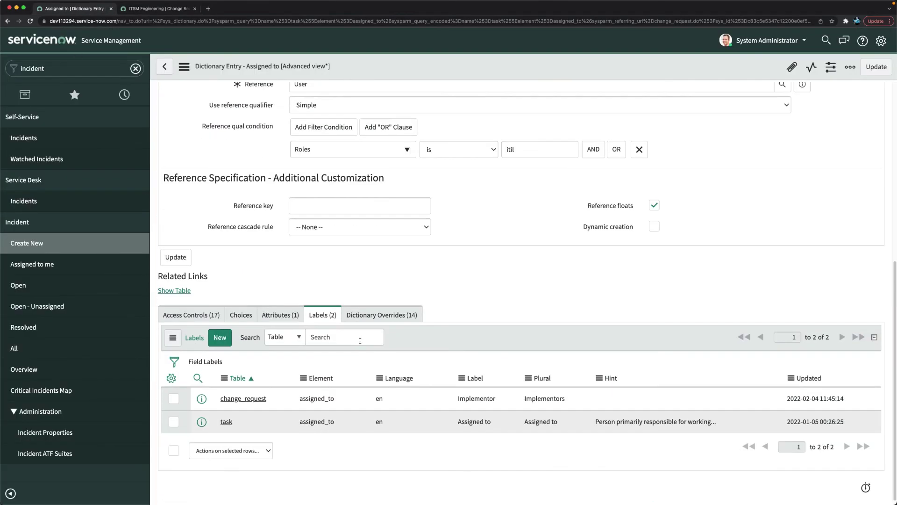
pyautogui.click(381, 315)
pyautogui.scroll(-5, 381, 316)
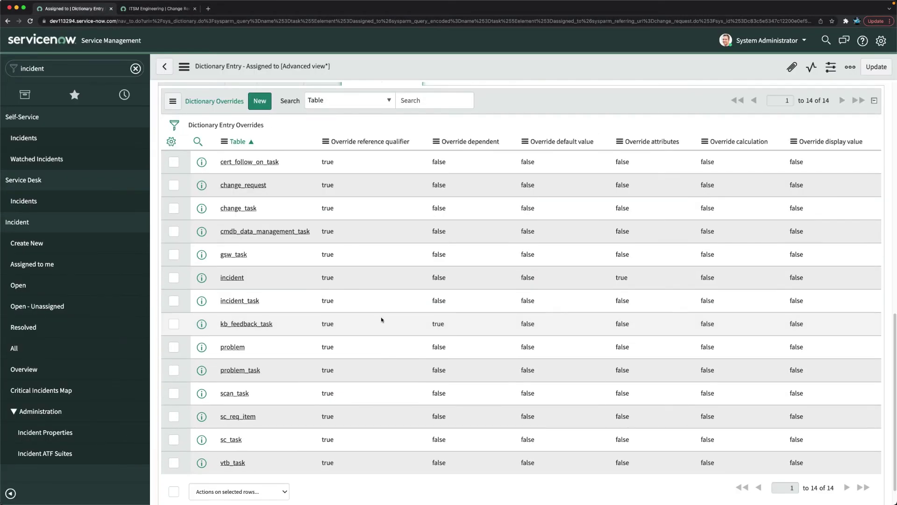
pyautogui.scroll(-1, 382, 320)
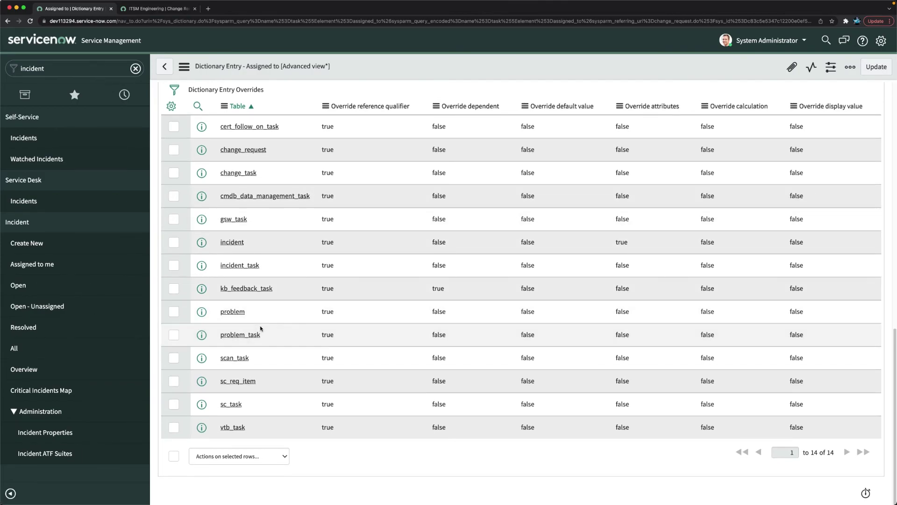
pyautogui.scroll(3, 268, 293)
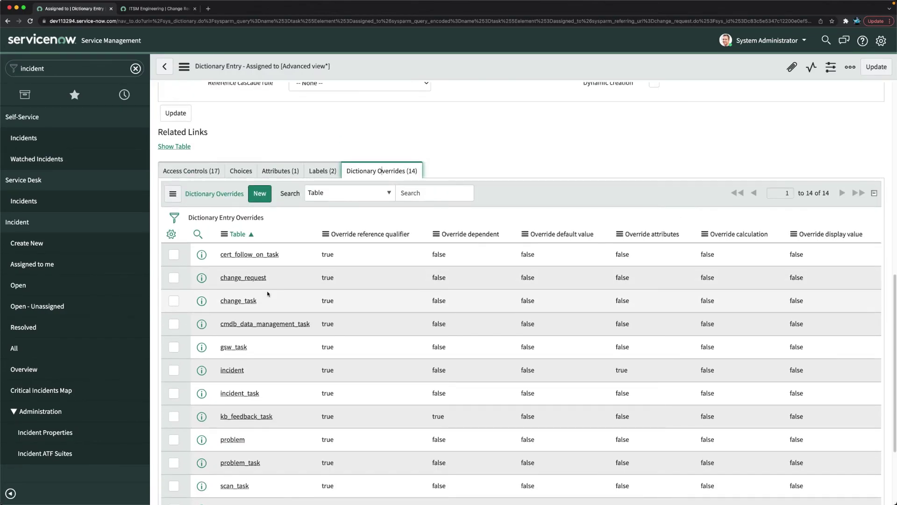
pyautogui.scroll(-3, 280, 290)
pyautogui.scroll(2, 289, 288)
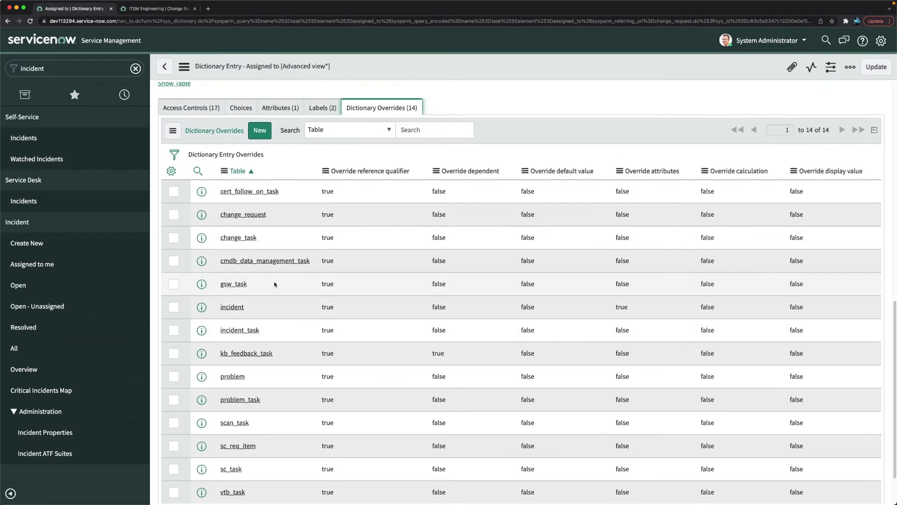
pyautogui.click(250, 215)
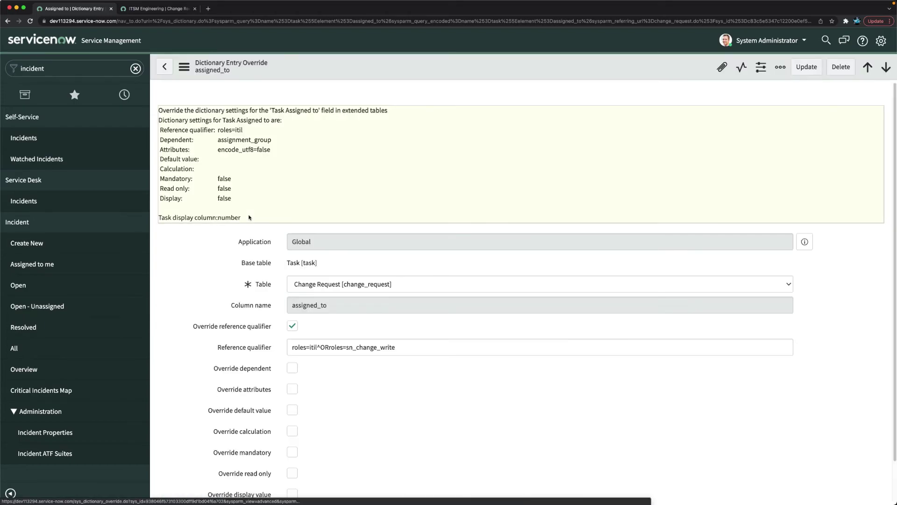
# Step: Review the override's reference qualifier roles=itil^ORroles=sn_change_write, then go back to the dictionary entry
pyautogui.scroll(-2, 337, 377)
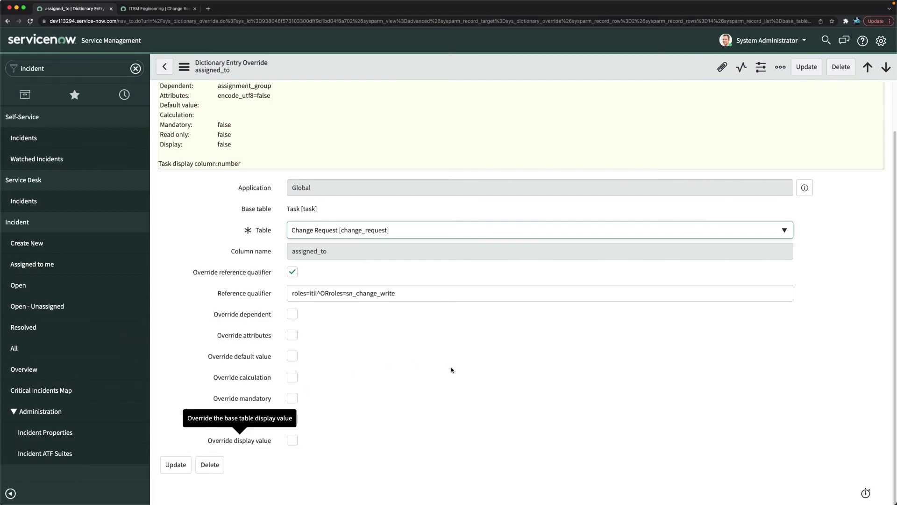
pyautogui.click(444, 354)
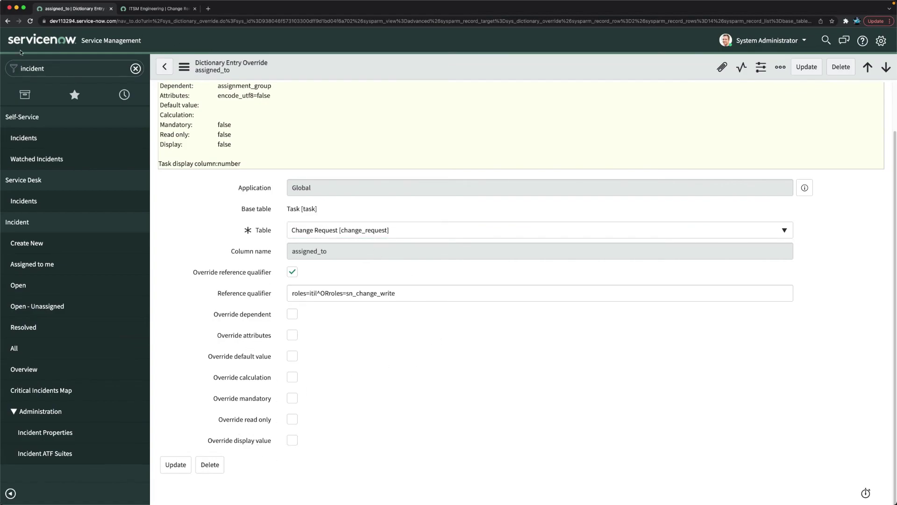
pyautogui.click(8, 22)
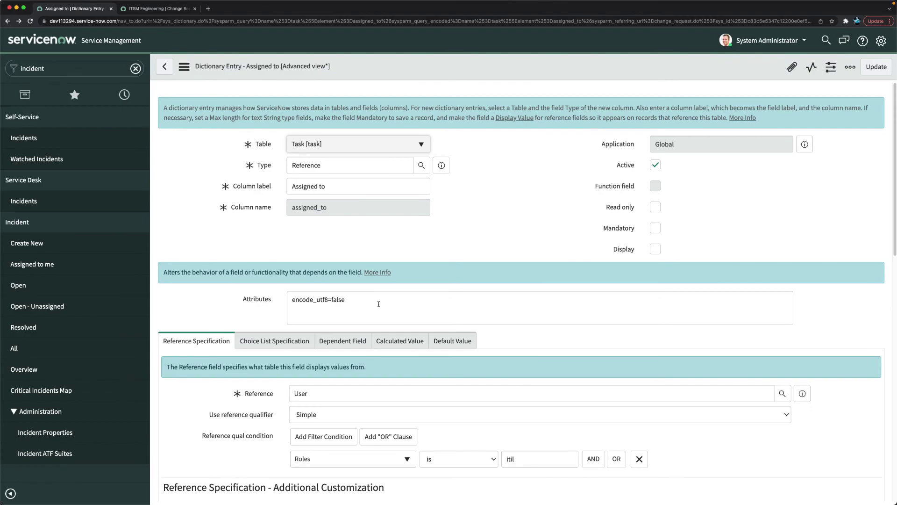
# Step: Show the assigned_to Labels list and start inline editing of the change_request 'Implementor' label
pyautogui.scroll(-10, 469, 240)
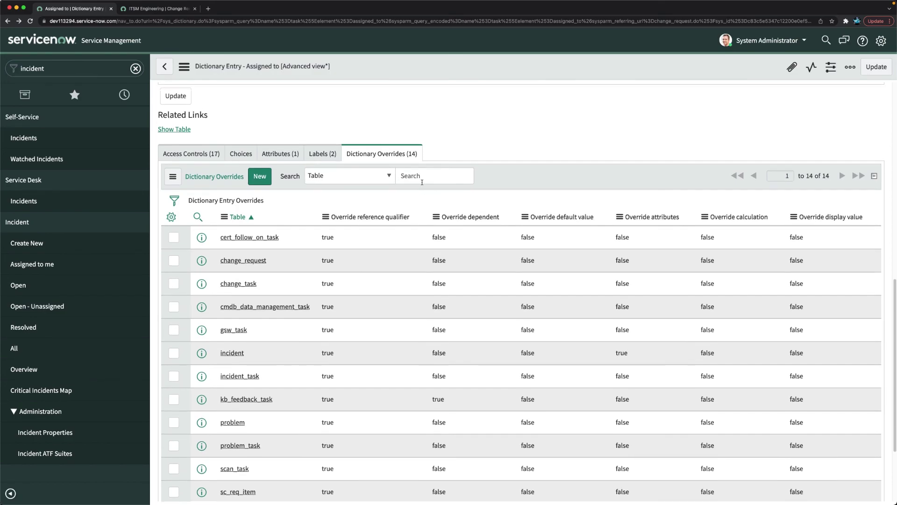
pyautogui.scroll(3, 422, 182)
pyautogui.click(323, 283)
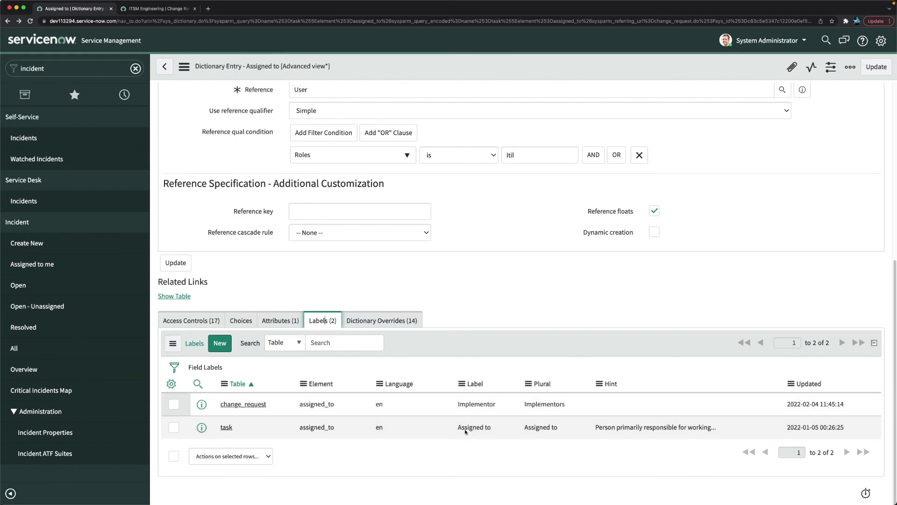
pyautogui.doubleClick(458, 404)
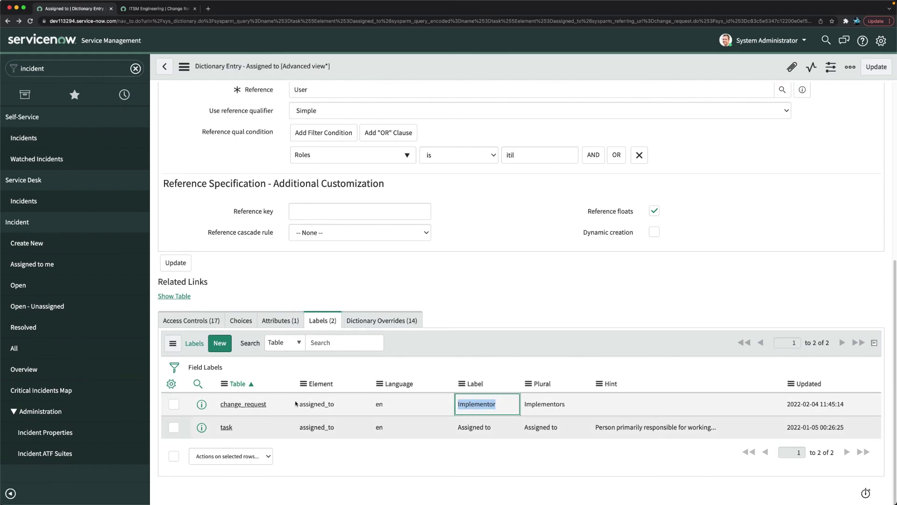